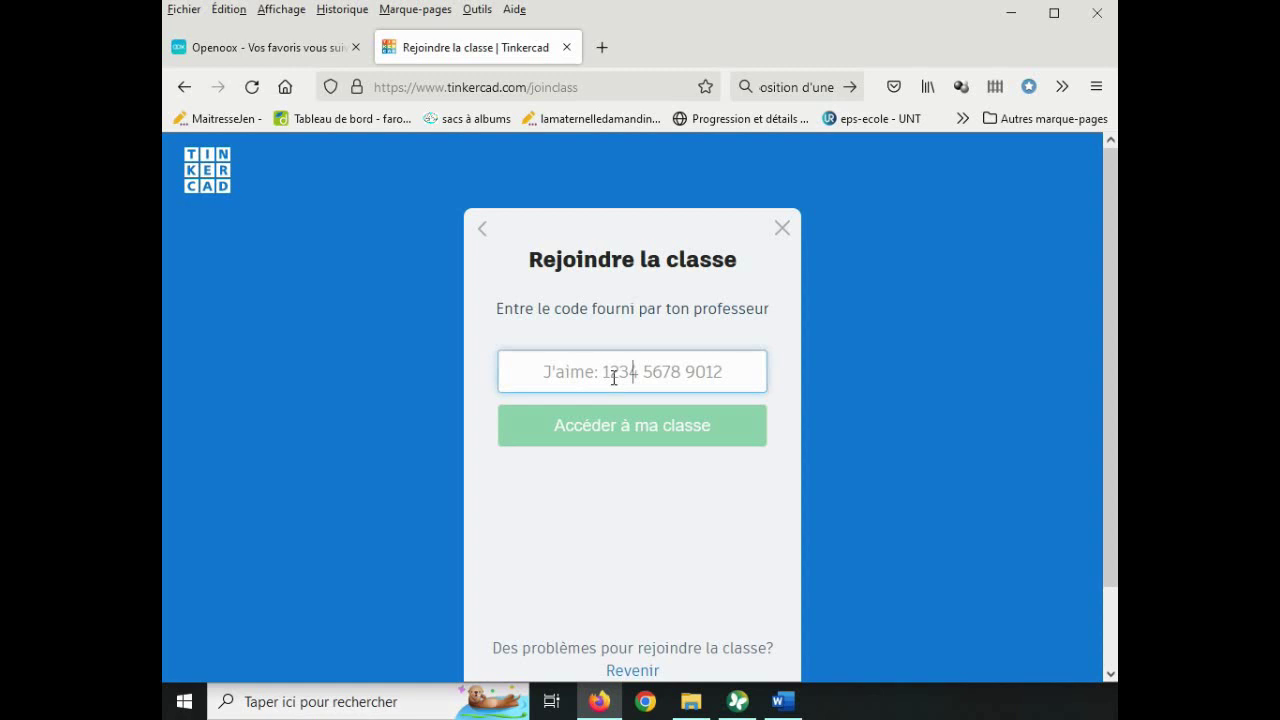
- Join the class by entering the teacher's class code and signing in with the student nickname
{"action": "key", "text": "ctrl+v"}
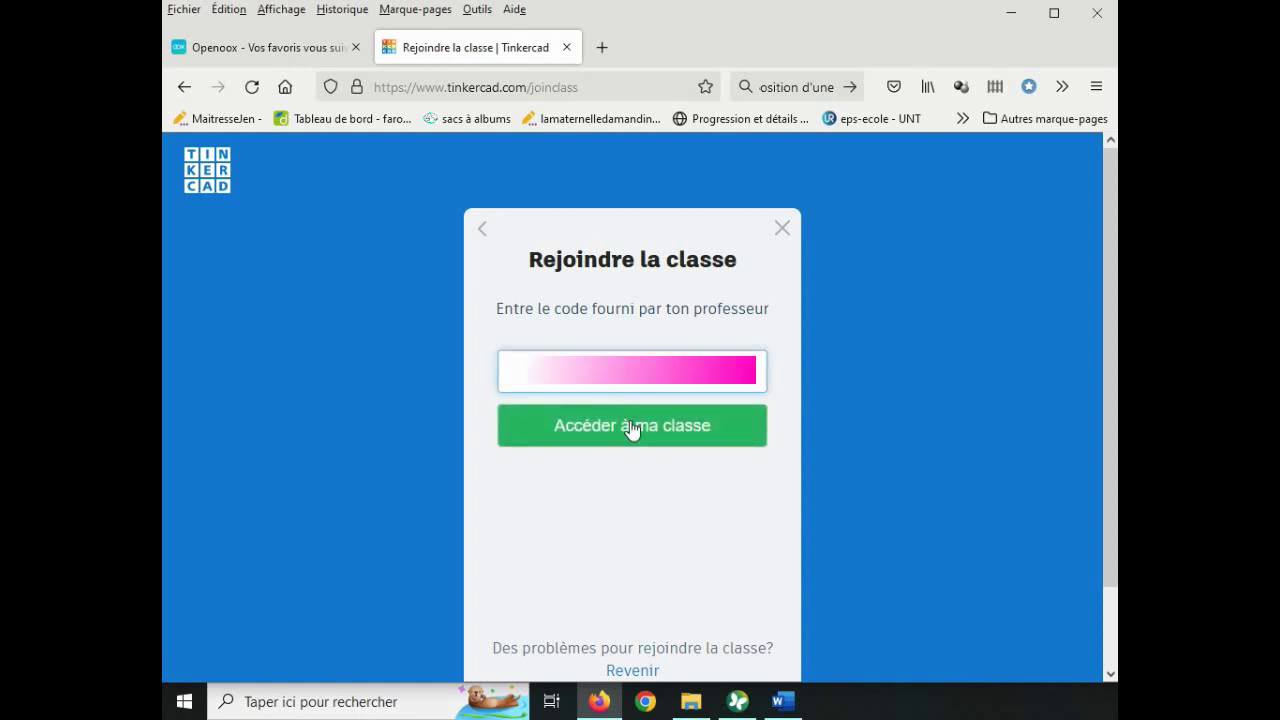
{"action": "left_click", "coordinate": [650, 440]}
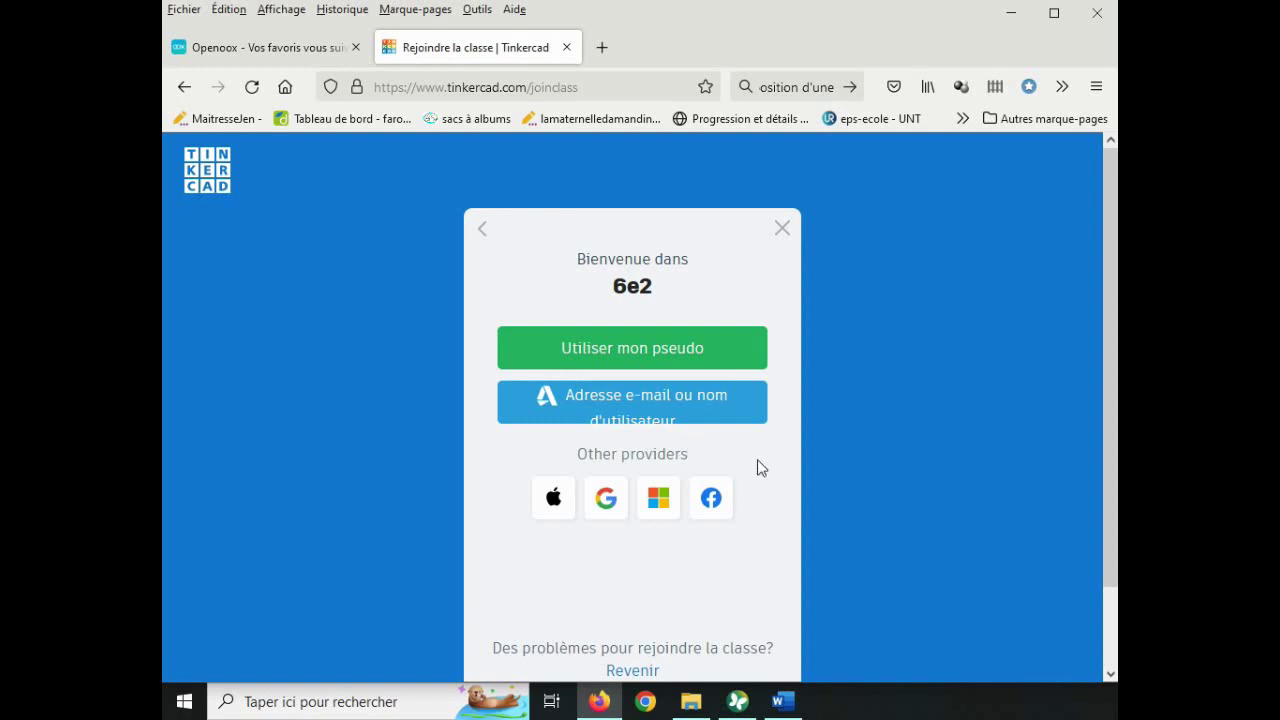
{"action": "left_click", "coordinate": [782, 700]}
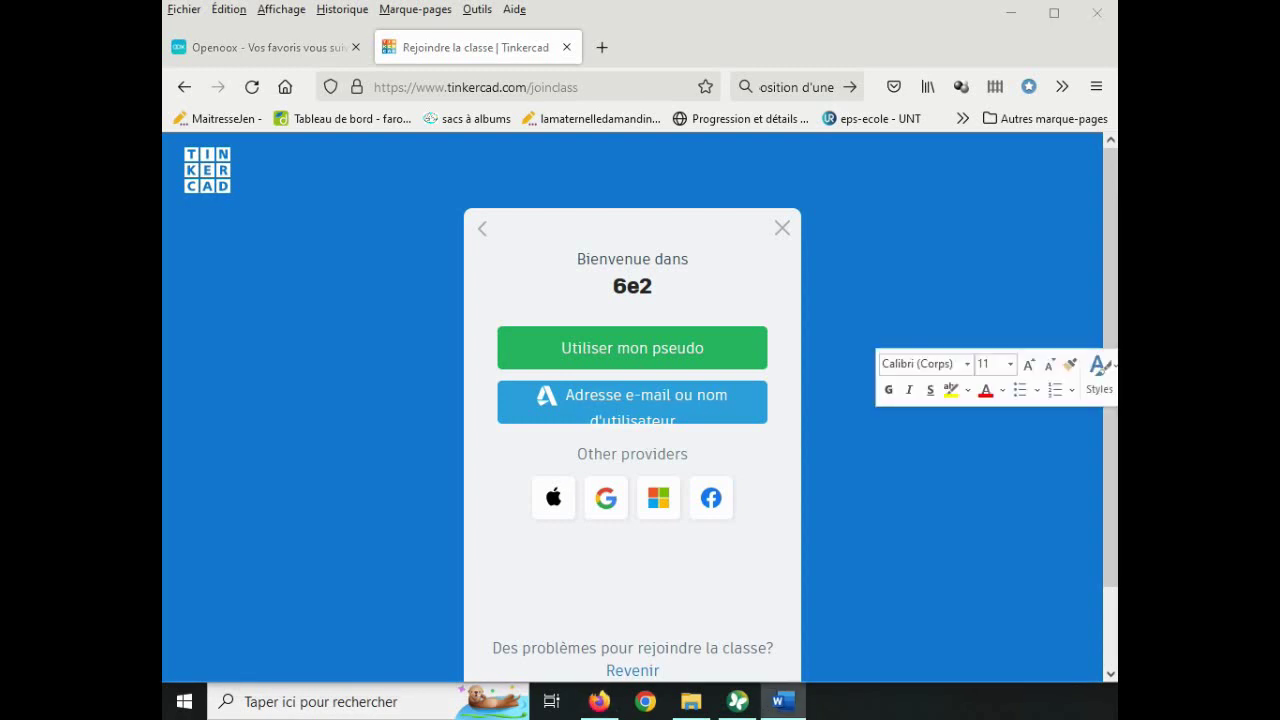
{"action": "left_click", "coordinate": [637, 352]}
{"action": "left_click", "coordinate": [628, 378]}
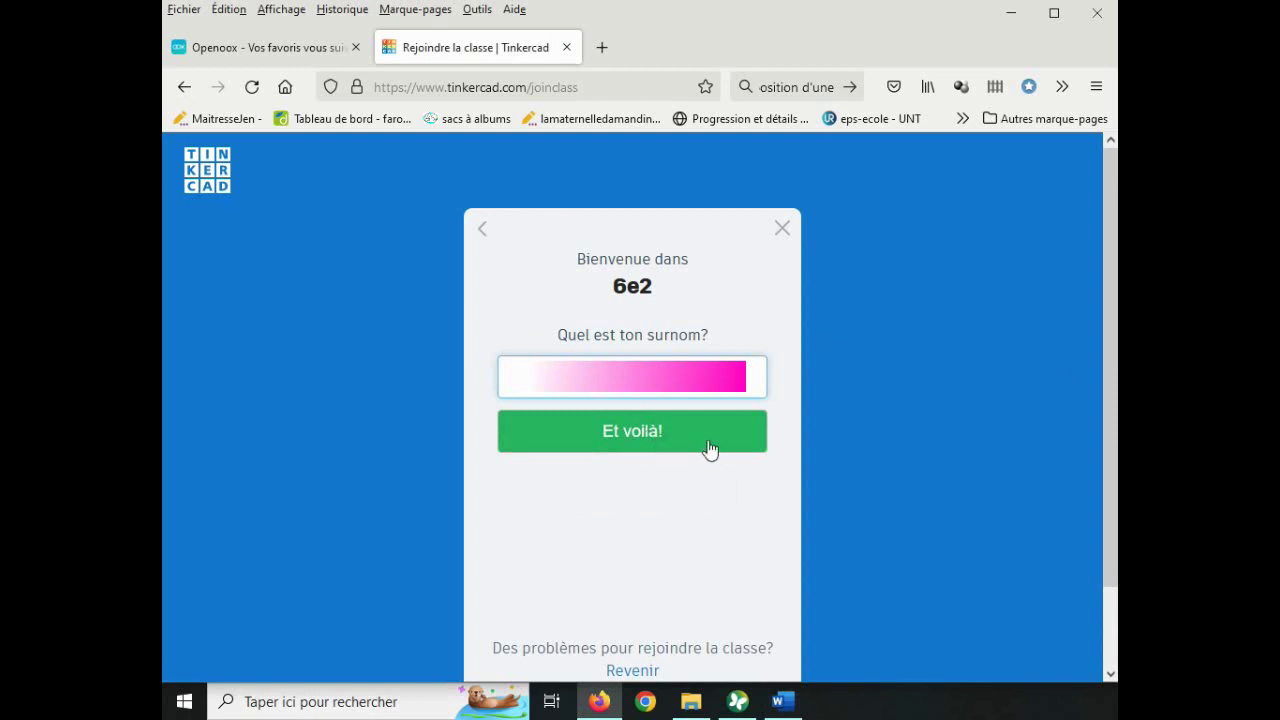
{"action": "left_click", "coordinate": [699, 440]}
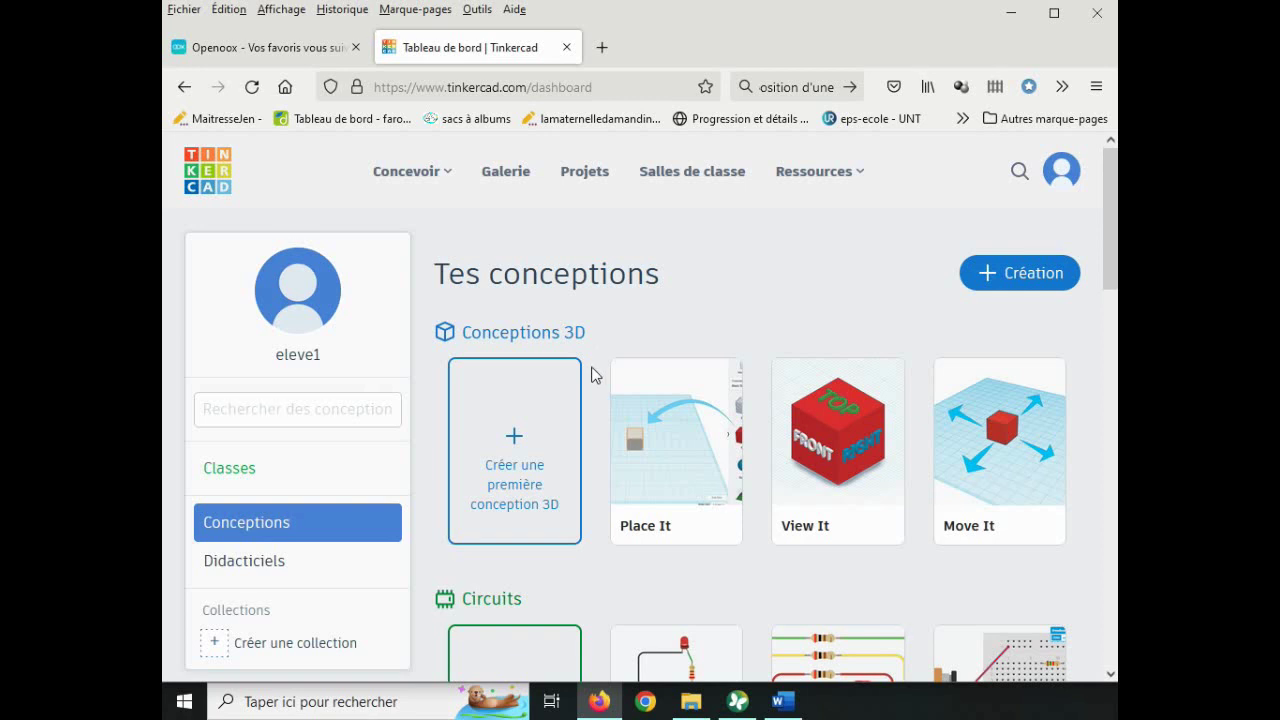
- Create a new 3D design and place a red box near the middle of the workplane
{"action": "left_click", "coordinate": [1009, 283]}
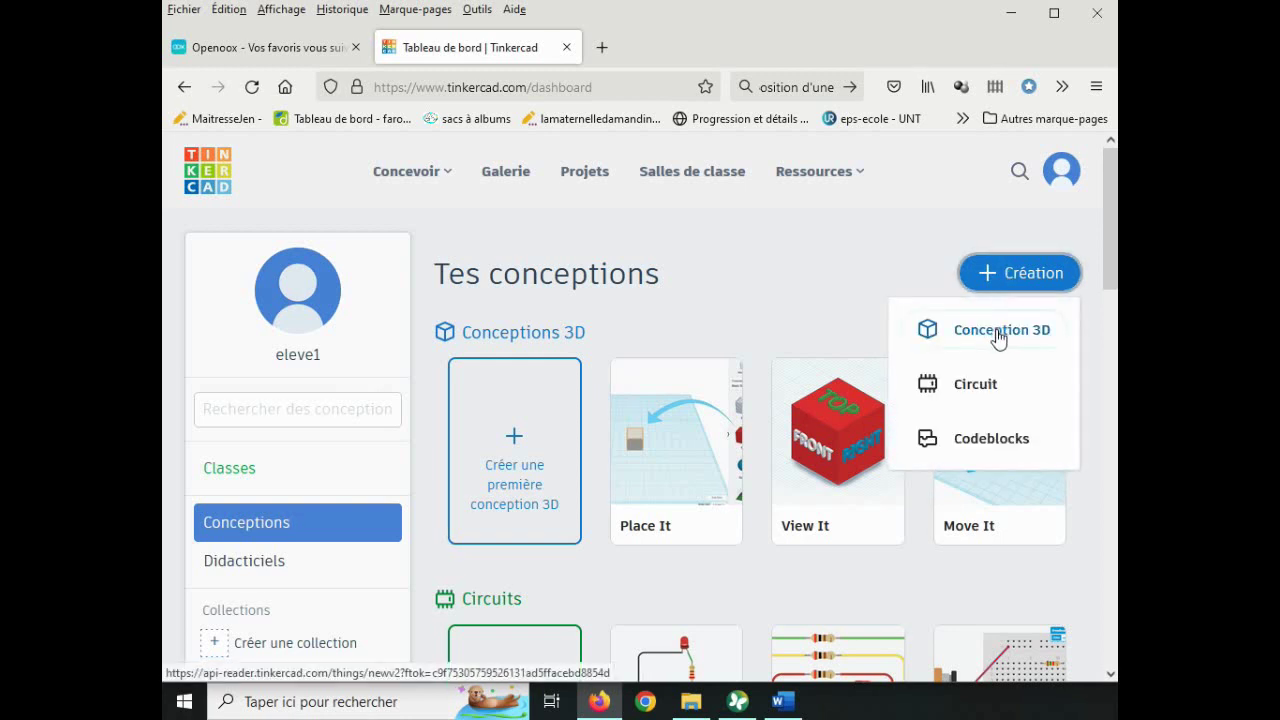
{"action": "left_click", "coordinate": [998, 332]}
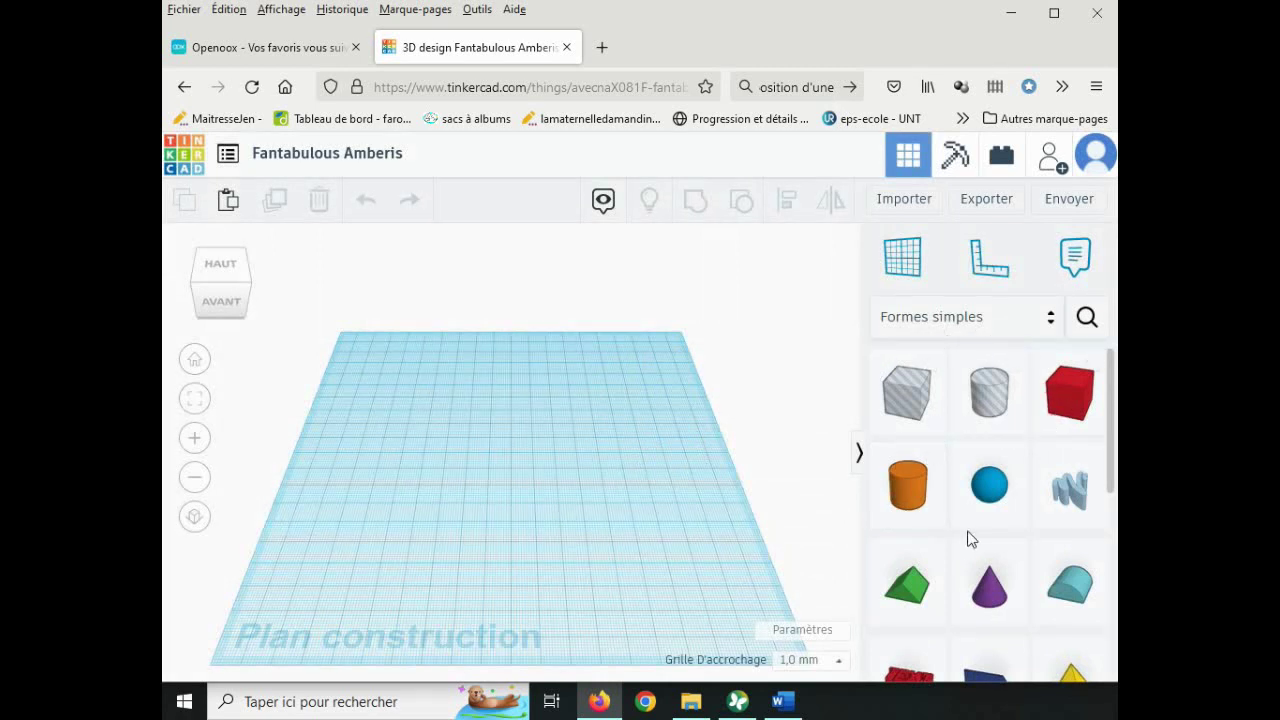
{"action": "scroll", "coordinate": [967, 538], "scroll_direction": "down", "scroll_amount": 2}
{"action": "scroll", "coordinate": [967, 538], "scroll_direction": "down", "scroll_amount": 2}
{"action": "scroll", "coordinate": [951, 483], "scroll_direction": "down", "scroll_amount": 6}
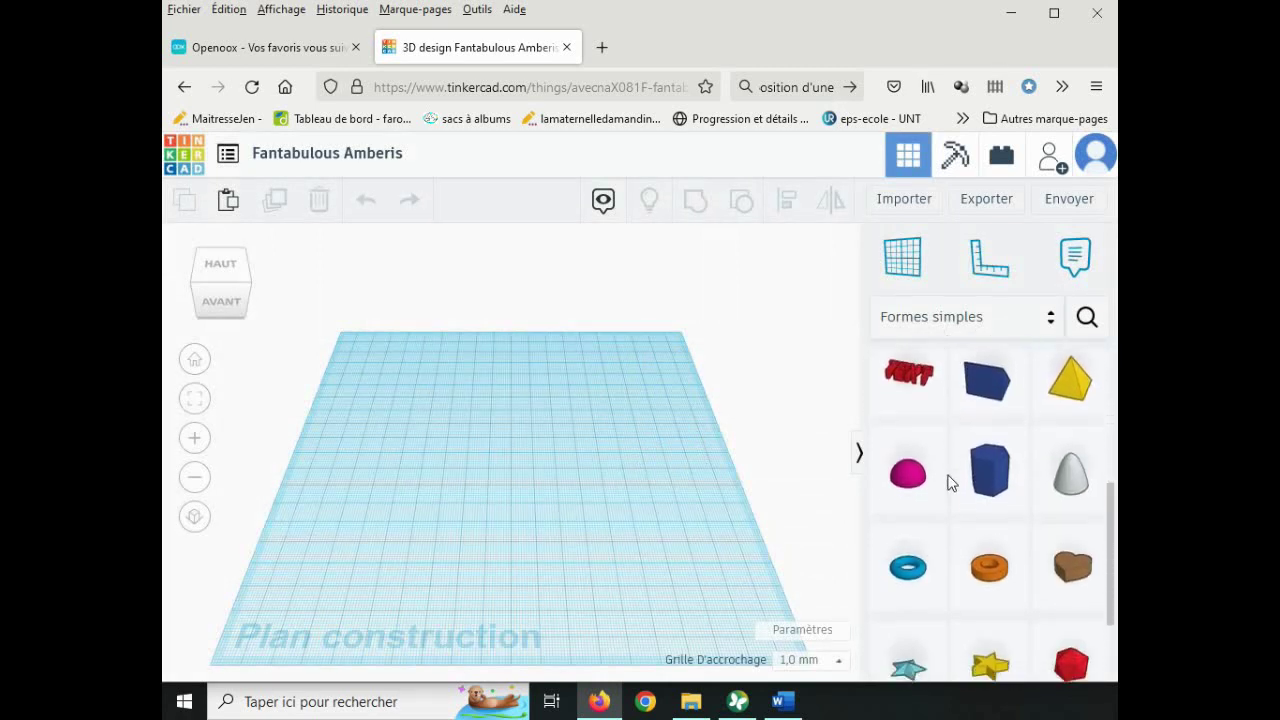
{"action": "scroll", "coordinate": [948, 482], "scroll_direction": "up", "scroll_amount": 8}
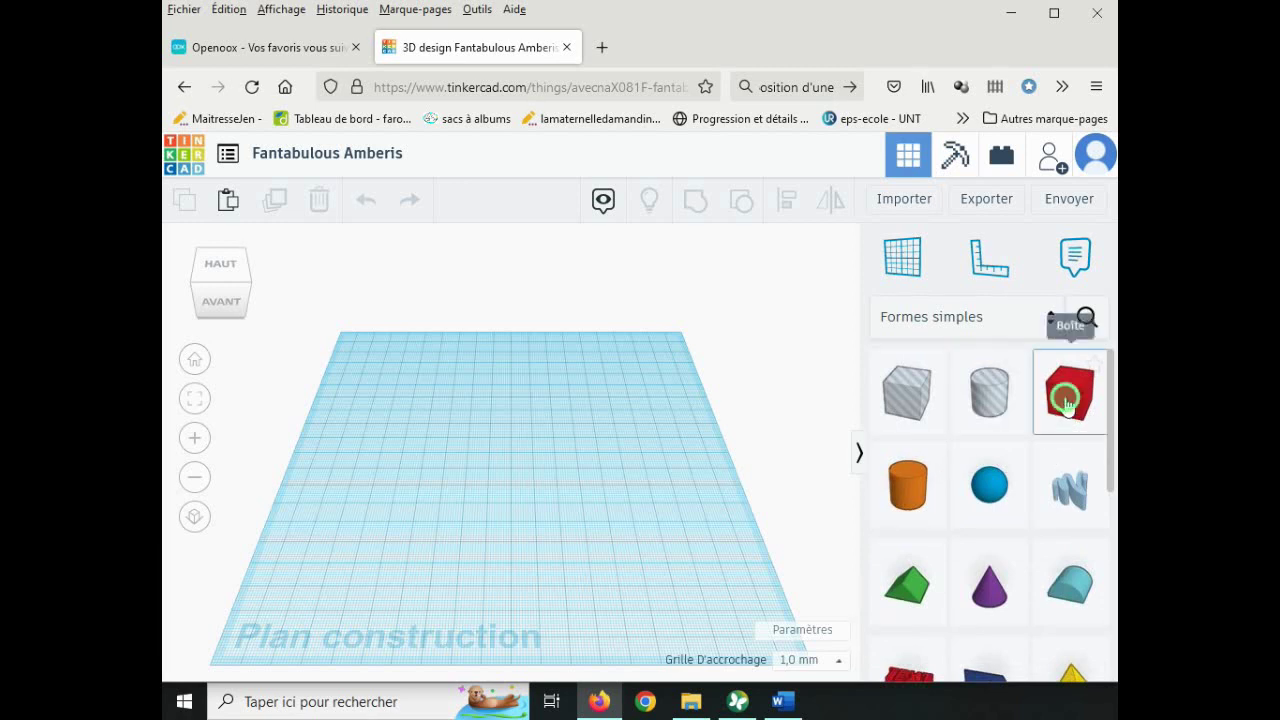
{"action": "left_click_drag", "start_coordinate": [1070, 392], "coordinate": [552, 492]}
{"action": "left_click", "coordinate": [491, 368]}
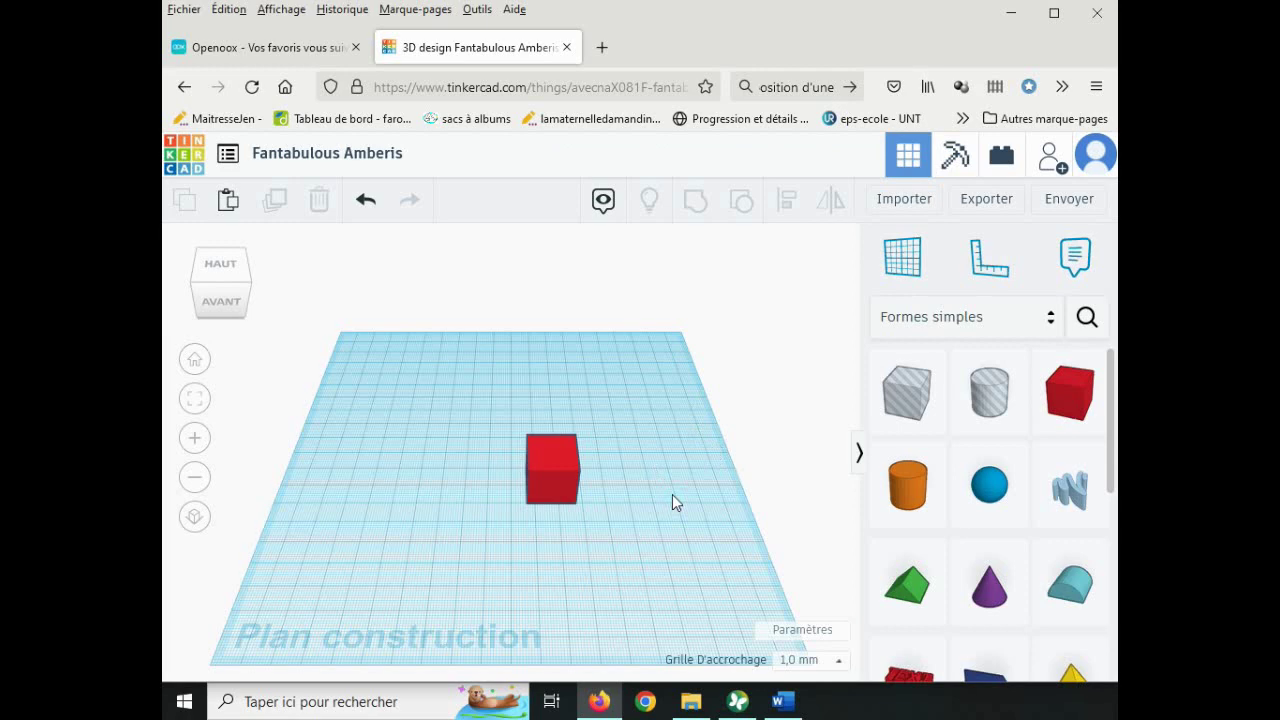
- Examine the red box from several sides and distances, trying orbit, pan, zoom, the view cube and the home view
{"action": "right_click_drag", "start_coordinate": [672, 494], "coordinate": [628, 483]}
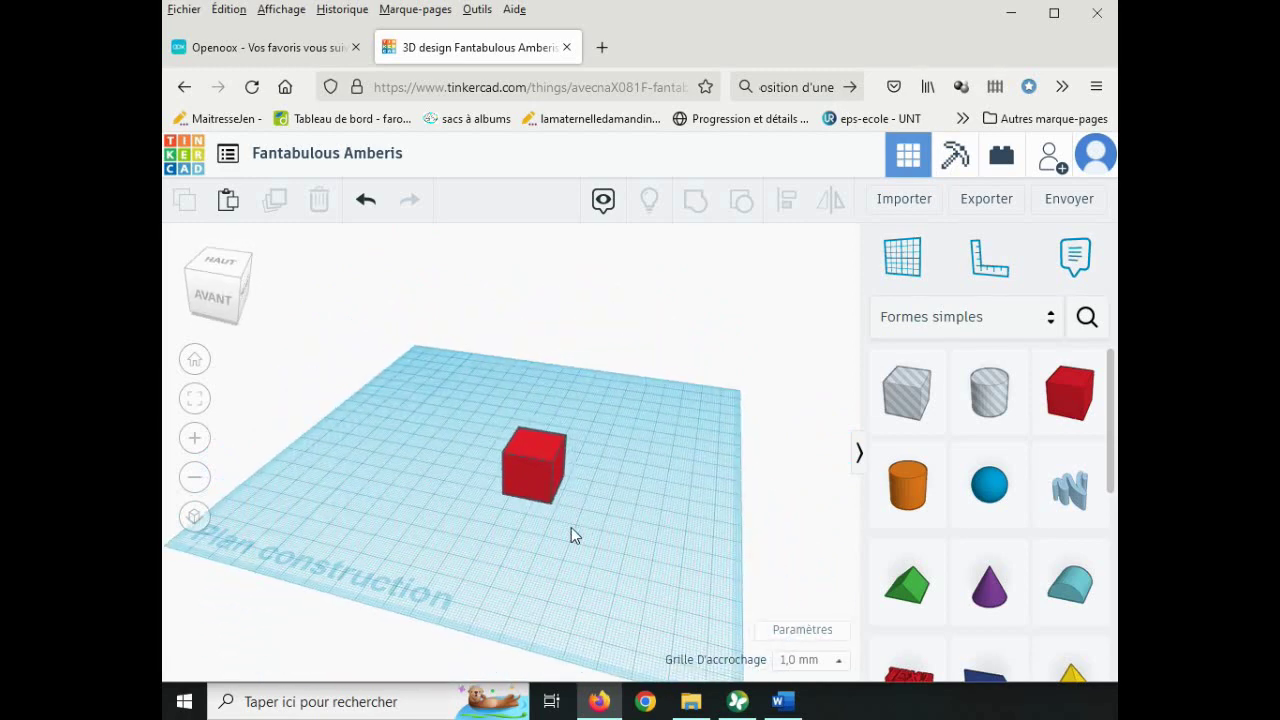
{"action": "middle_click_drag", "start_coordinate": [571, 527], "coordinate": [530, 525]}
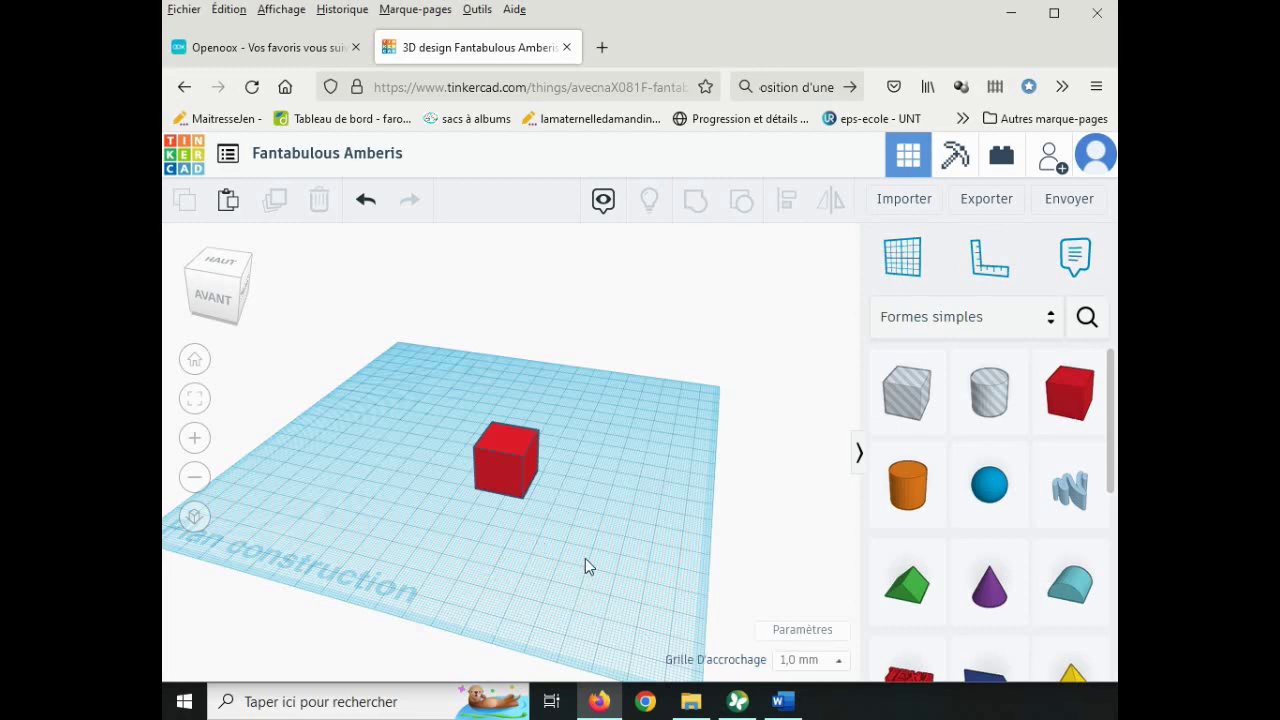
{"action": "scroll", "coordinate": [585, 560], "scroll_direction": "up", "scroll_amount": 6}
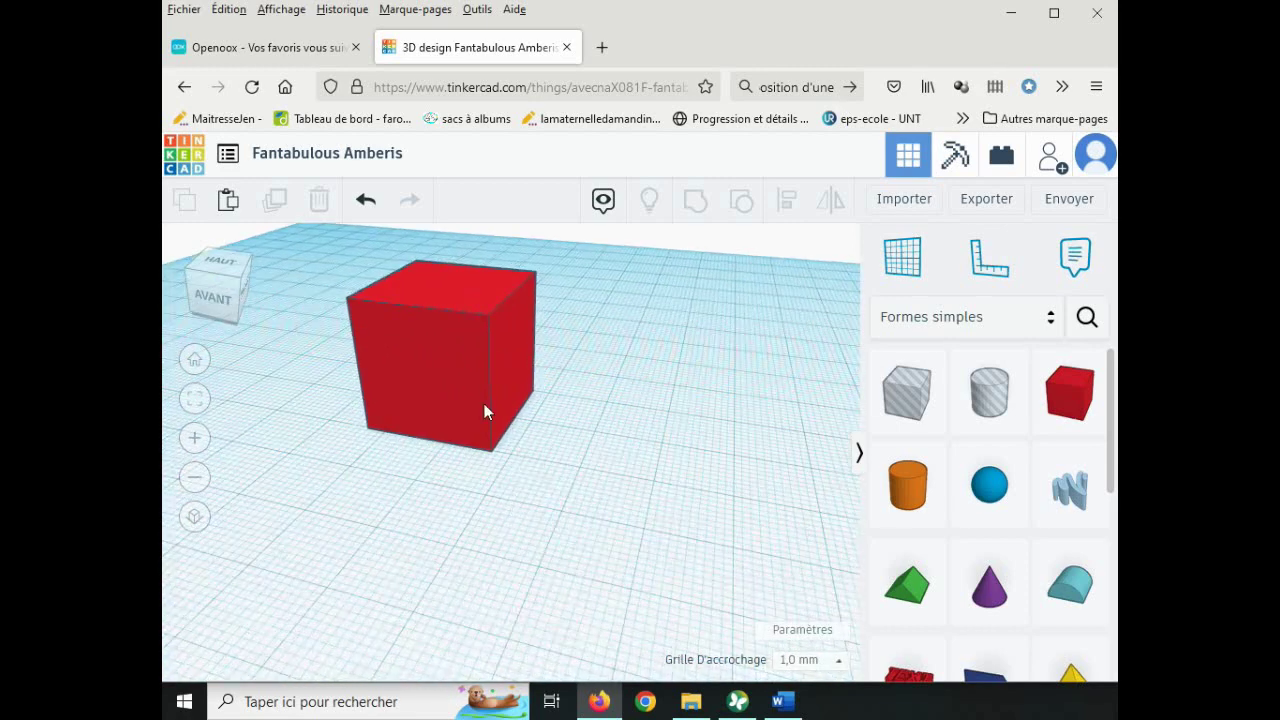
{"action": "scroll", "coordinate": [480, 405], "scroll_direction": "down", "scroll_amount": 5}
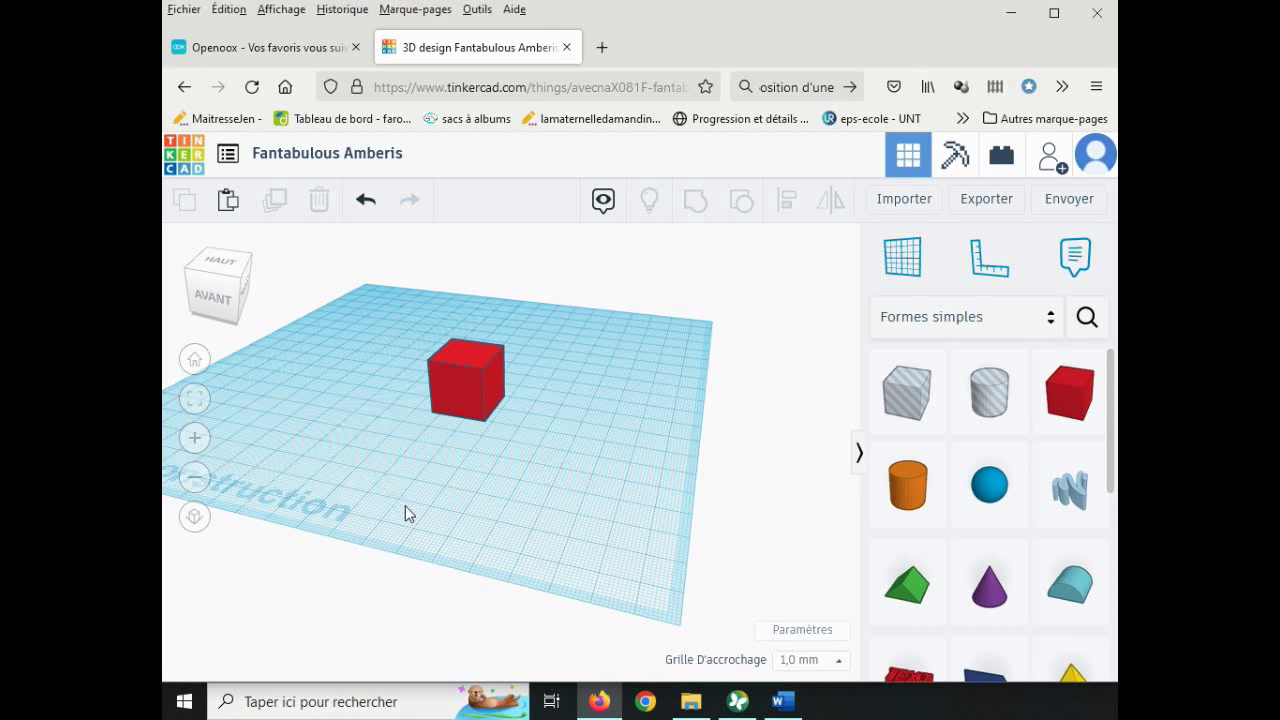
{"action": "left_click", "coordinate": [214, 295]}
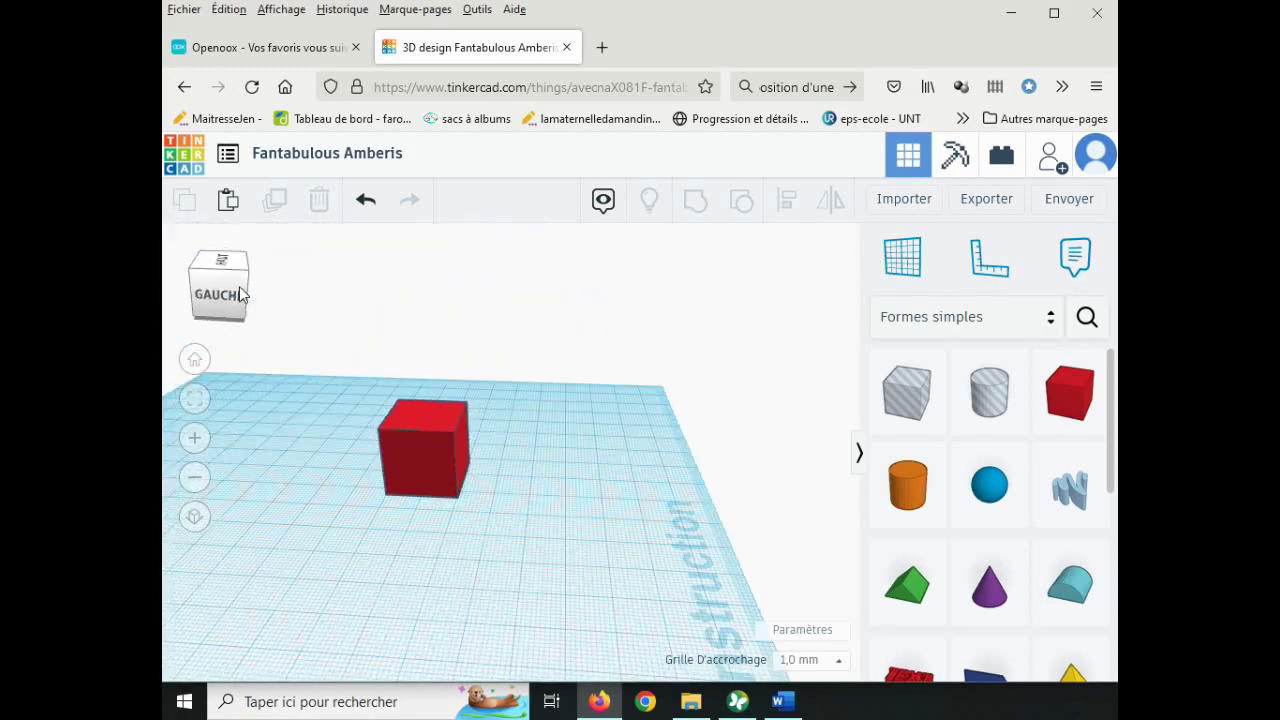
{"action": "mouse_move", "coordinate": [214, 293]}
{"action": "left_mouse_down"}
{"action": "mouse_move", "coordinate": [229, 303]}
{"action": "mouse_move", "coordinate": [211, 291]}
{"action": "left_mouse_up"}
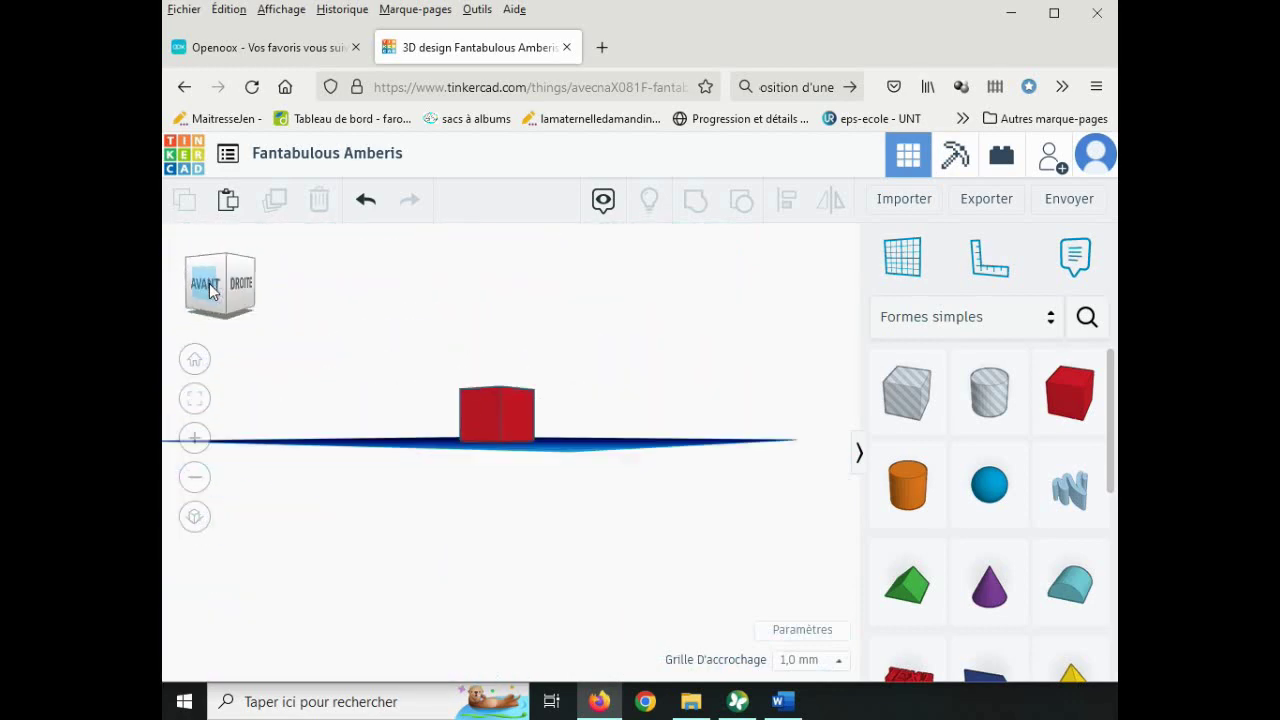
{"action": "left_click", "coordinate": [194, 359]}
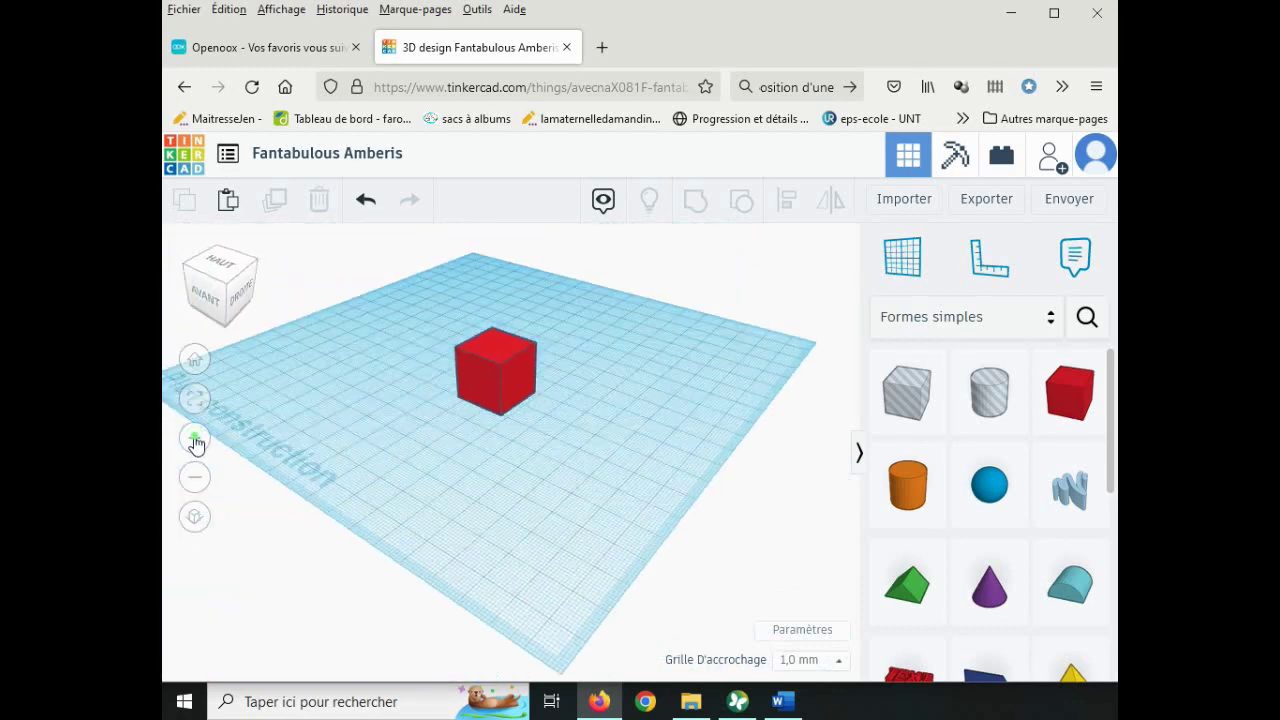
{"action": "left_click", "coordinate": [195, 440]}
{"action": "left_click", "coordinate": [196, 479]}
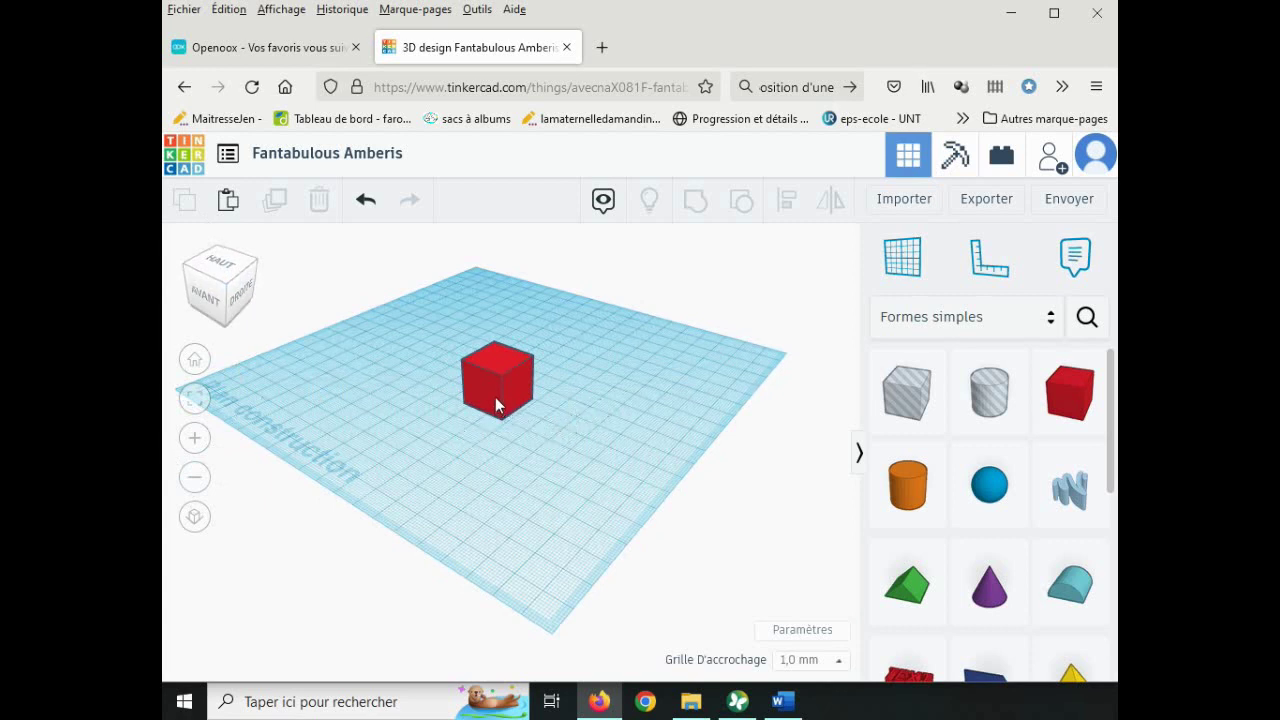
{"action": "right_click_drag", "start_coordinate": [536, 450], "coordinate": [480, 474]}
{"action": "scroll", "coordinate": [480, 467], "scroll_direction": "up", "scroll_amount": 3}
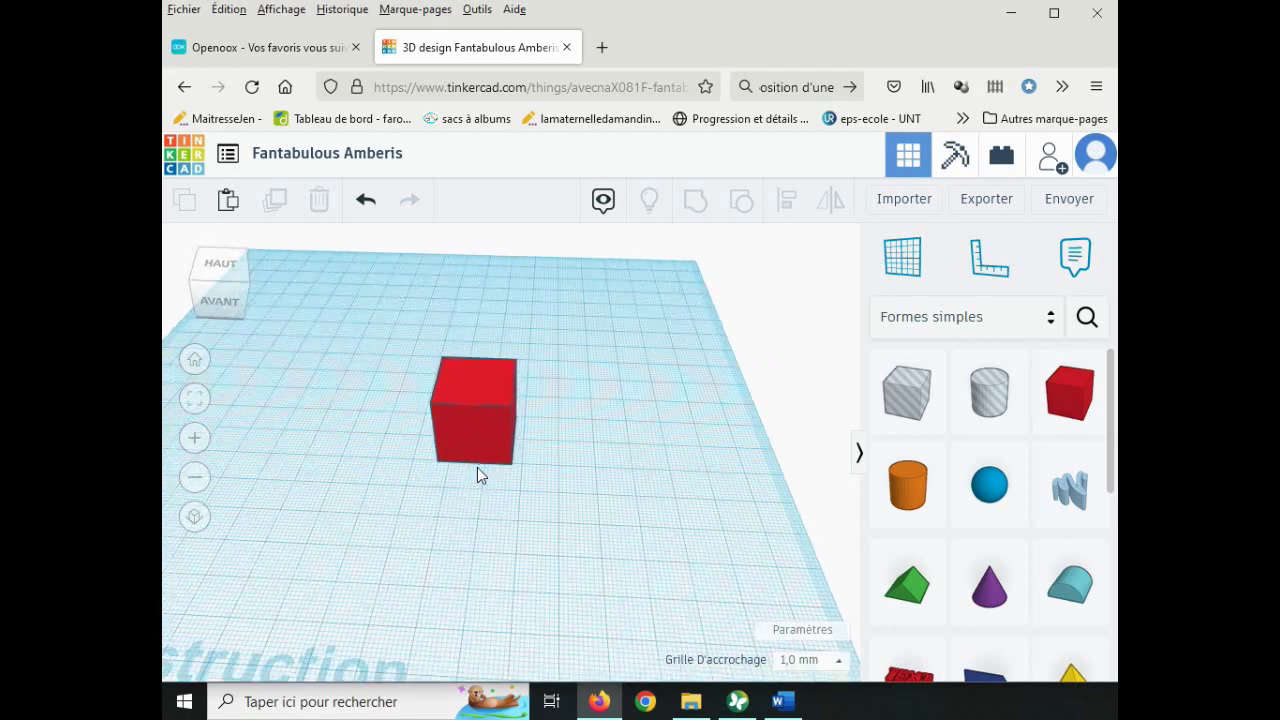
{"action": "scroll", "coordinate": [477, 467], "scroll_direction": "down", "scroll_amount": 3}
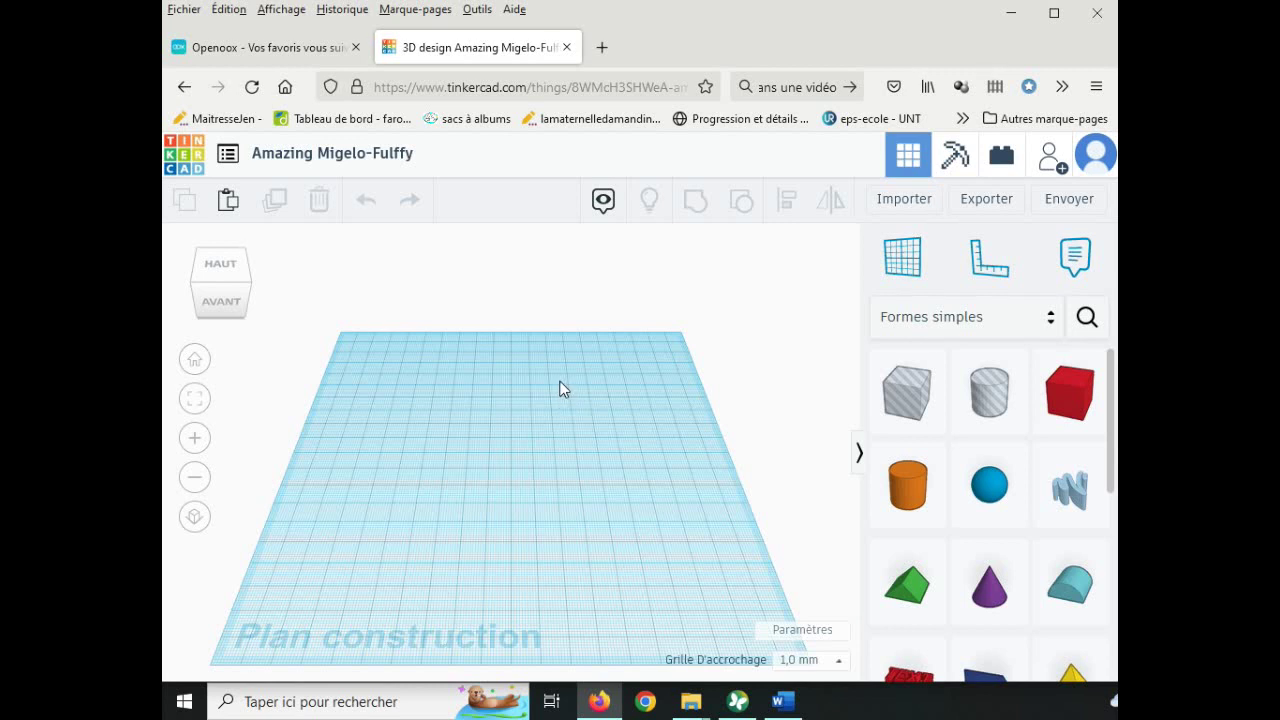
- Rename the new empty design as "Pico fusée"
{"action": "left_click", "coordinate": [410, 153]}
{"action": "type", "text": "P"}
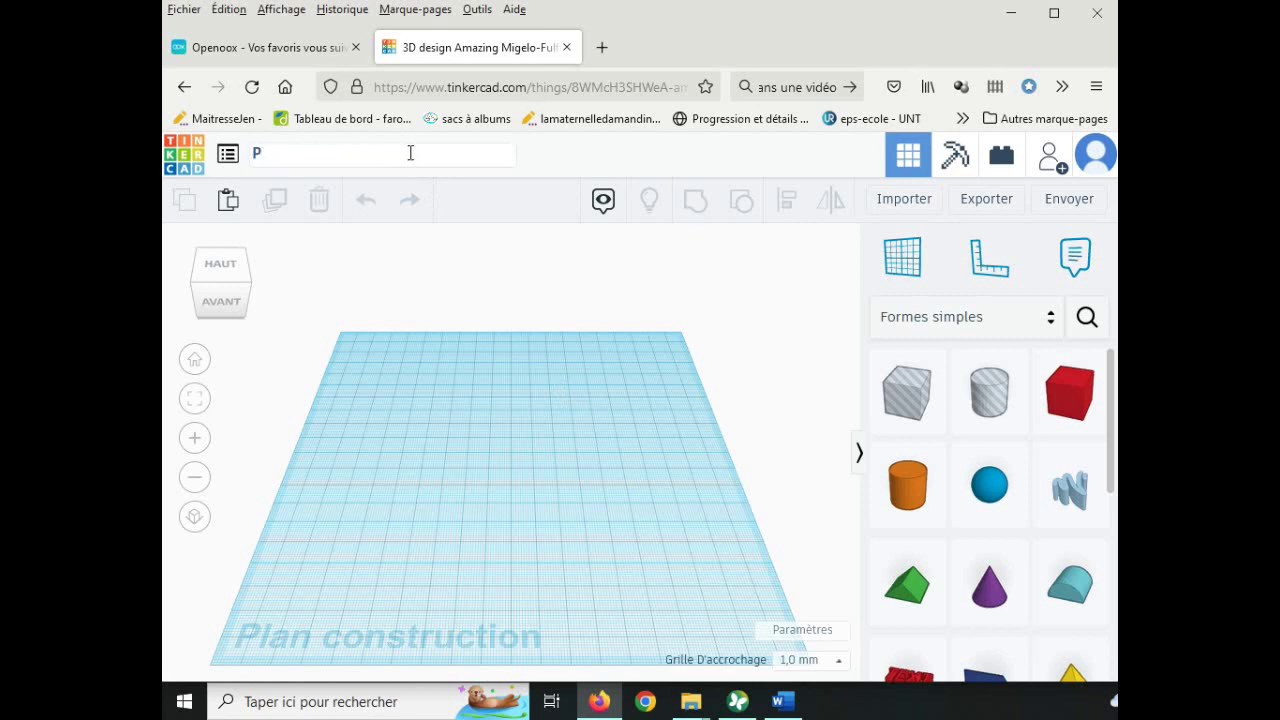
{"action": "type", "text": "ico fusée"}
{"action": "left_click", "coordinate": [391, 481]}
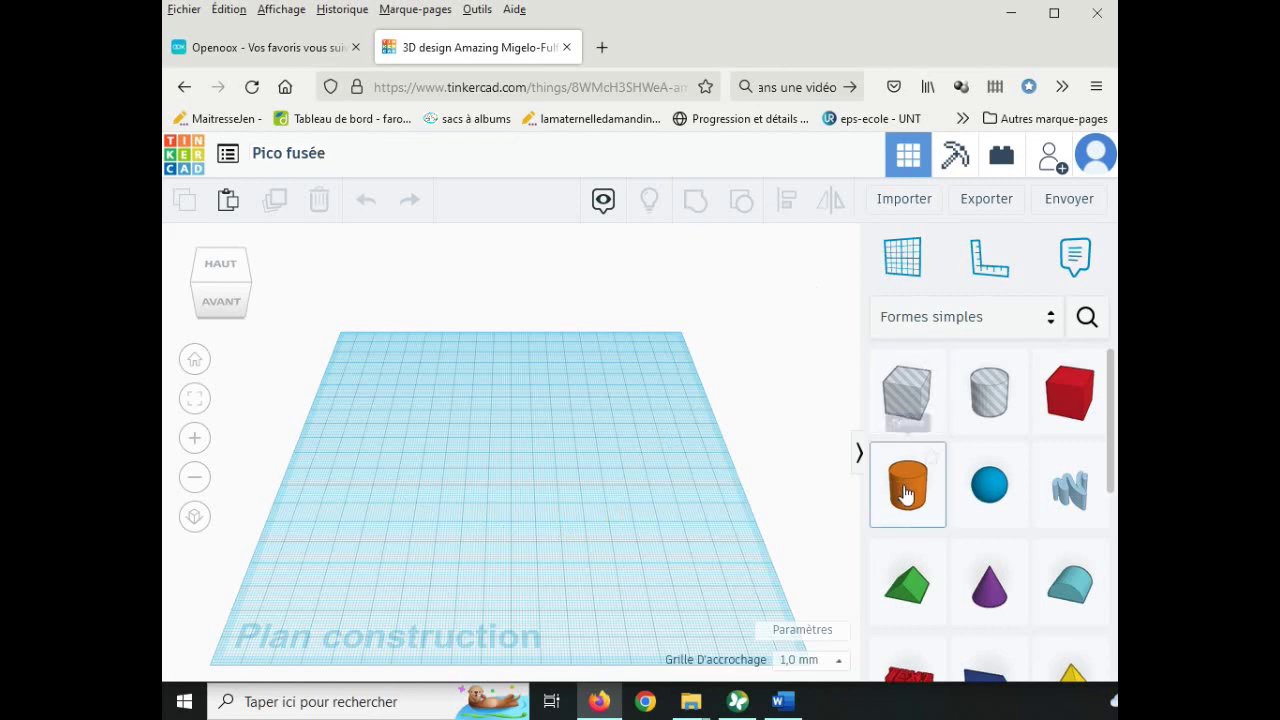
- Place a solid orange cylinder near the centre of the workplane
{"action": "left_click_drag", "start_coordinate": [905, 493], "coordinate": [497, 503]}
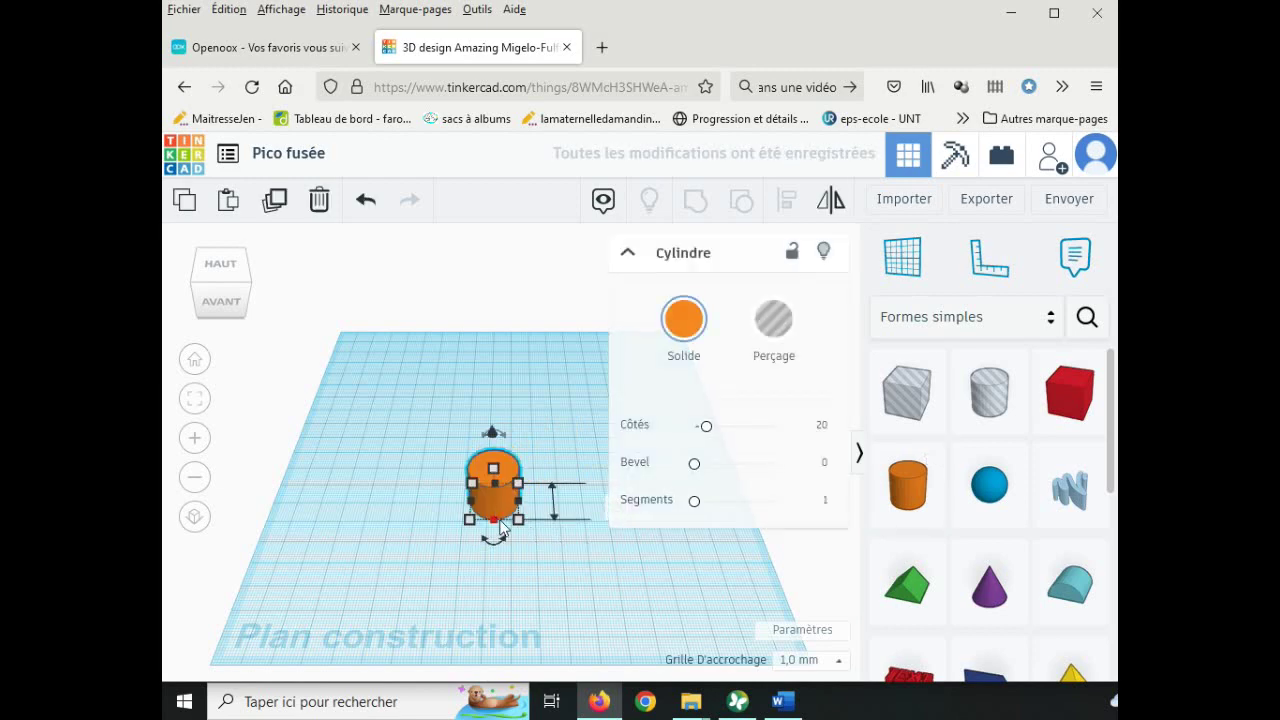
{"action": "scroll", "coordinate": [590, 552], "scroll_direction": "up", "scroll_amount": 3}
{"action": "right_click_drag", "start_coordinate": [602, 563], "coordinate": [505, 532]}
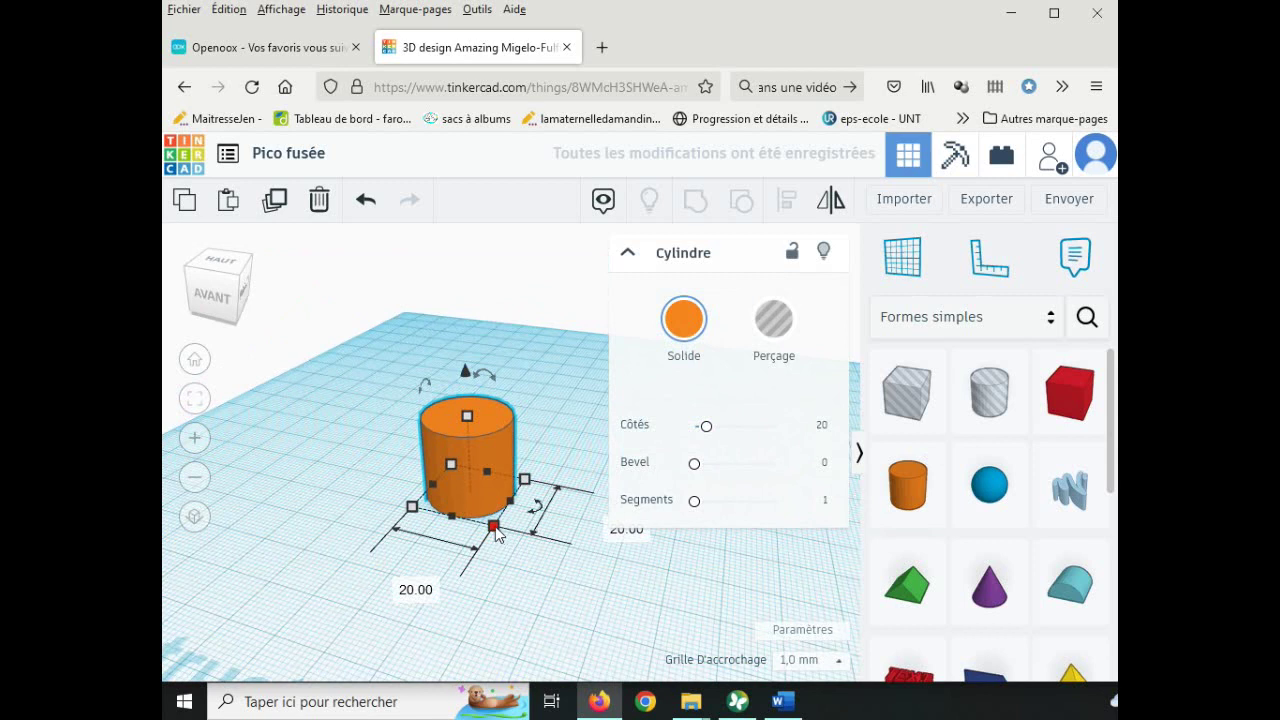
- Resize the cylinder to a base of 5 by 5 mm and a height of 150 mm
{"action": "left_click", "coordinate": [398, 582]}
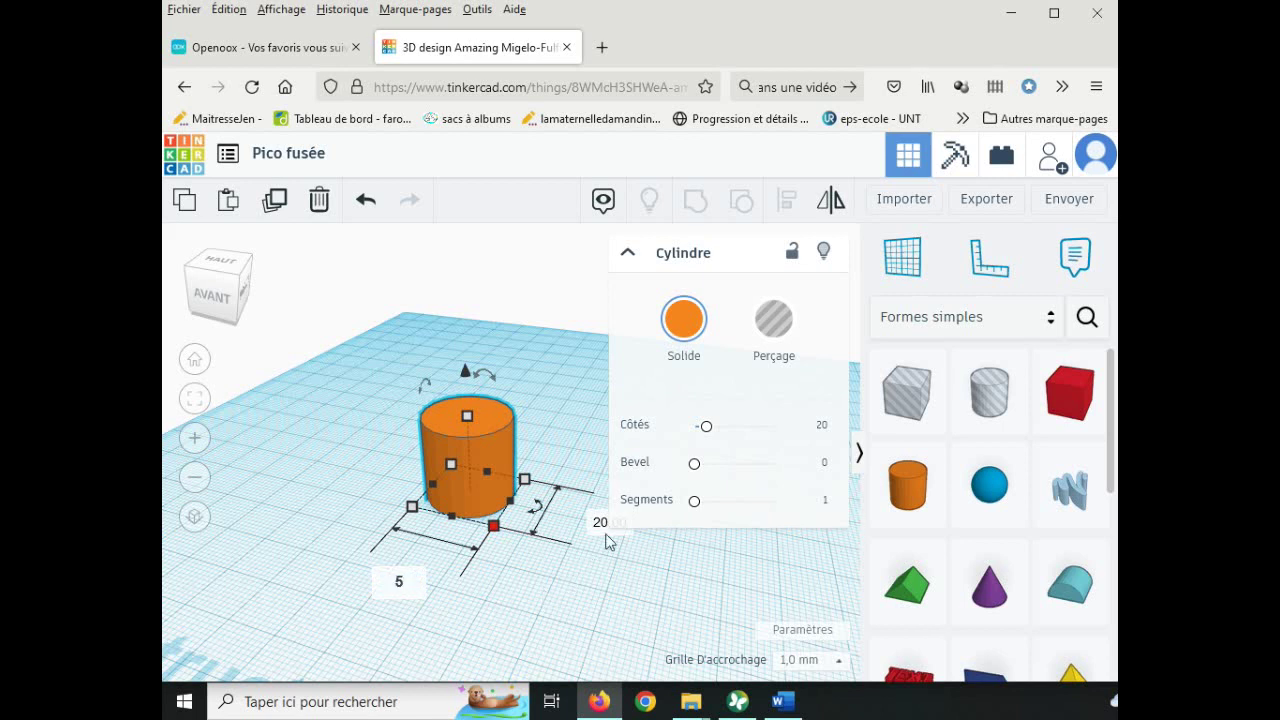
{"action": "left_click", "coordinate": [600, 522]}
{"action": "type", "text": "5"}
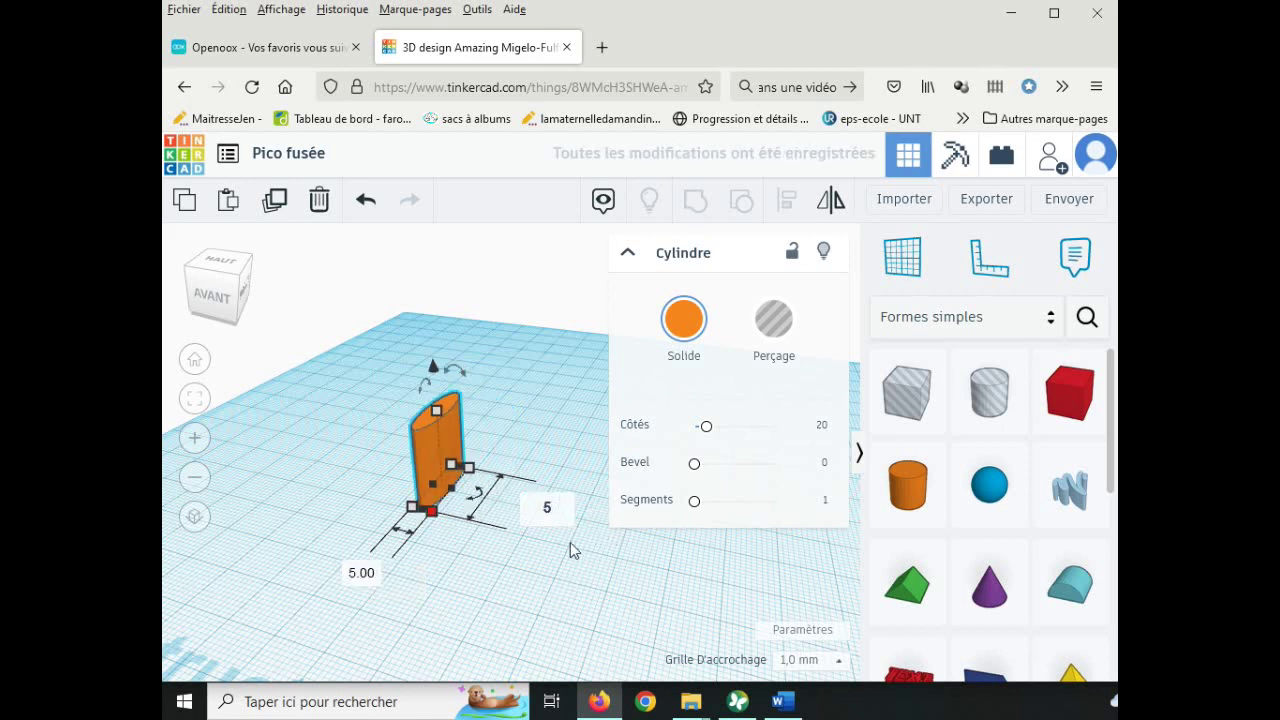
{"action": "key", "text": "Return"}
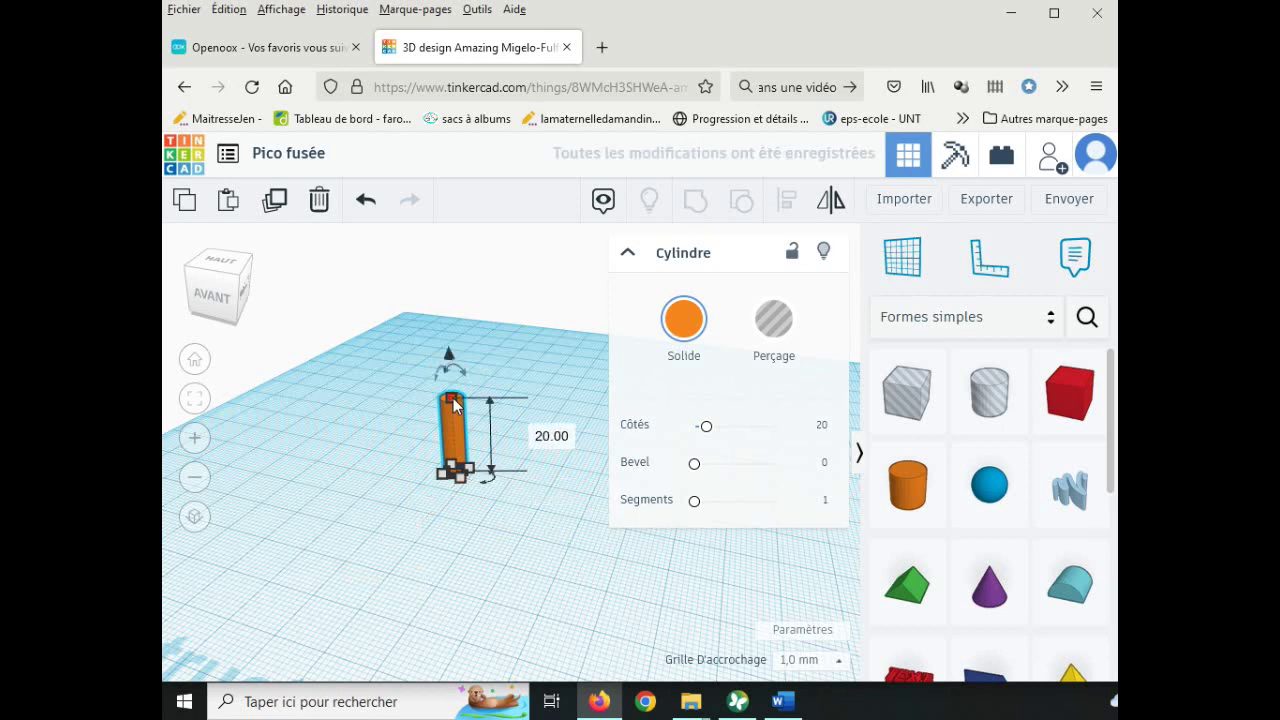
{"action": "left_click", "coordinate": [550, 435]}
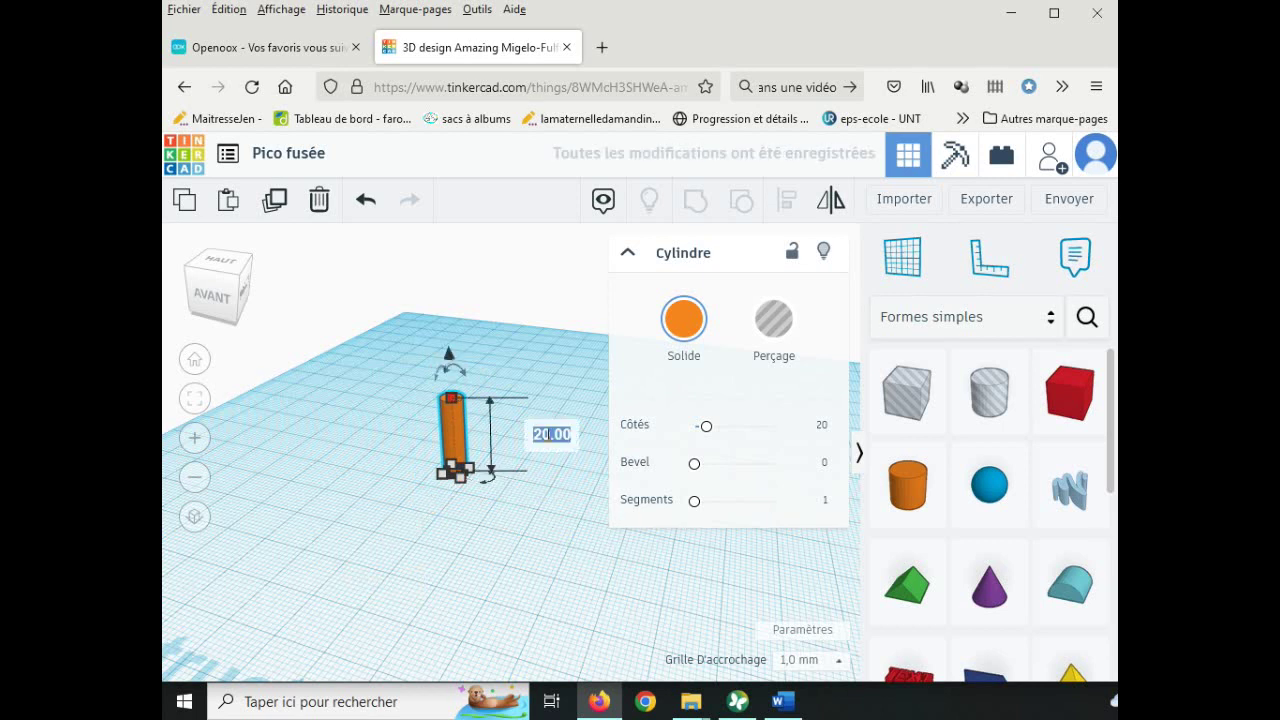
{"action": "type", "text": "150"}
{"action": "key", "text": "Return"}
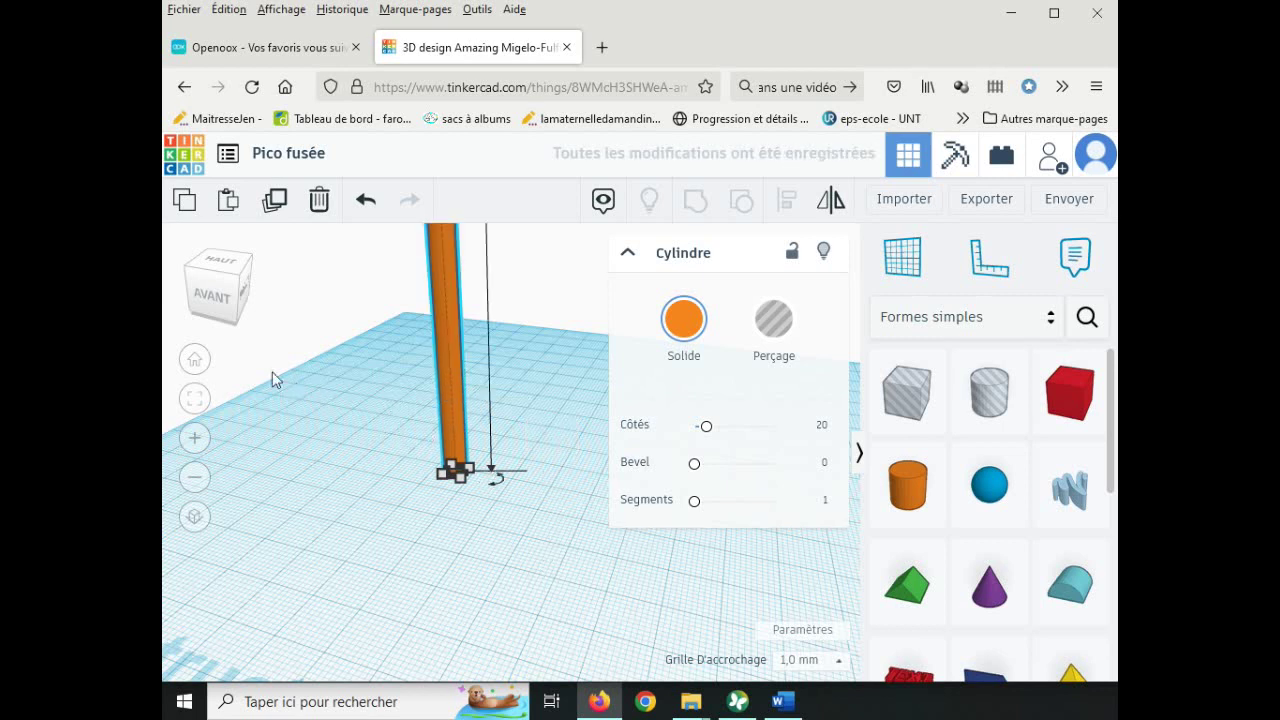
- Set the orange cylinder's number of sides to 15
{"action": "left_click", "coordinate": [196, 405]}
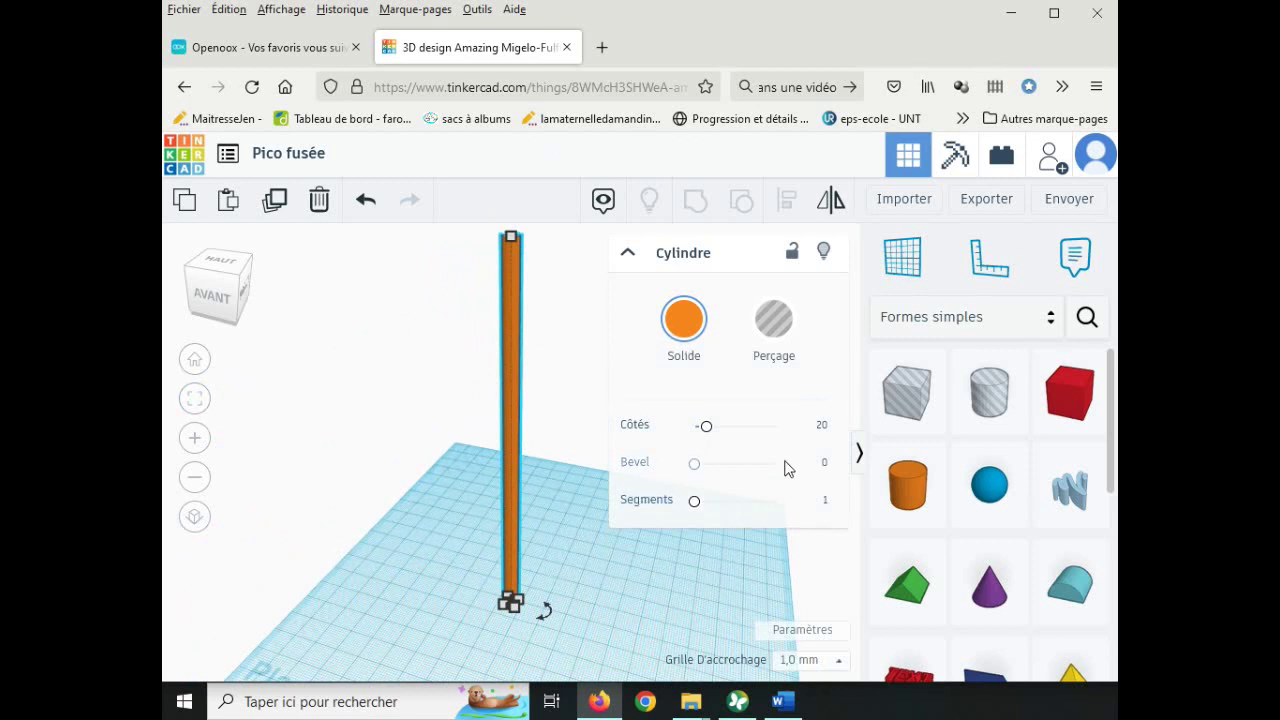
{"action": "scroll", "coordinate": [514, 368], "scroll_direction": "up", "scroll_amount": 5}
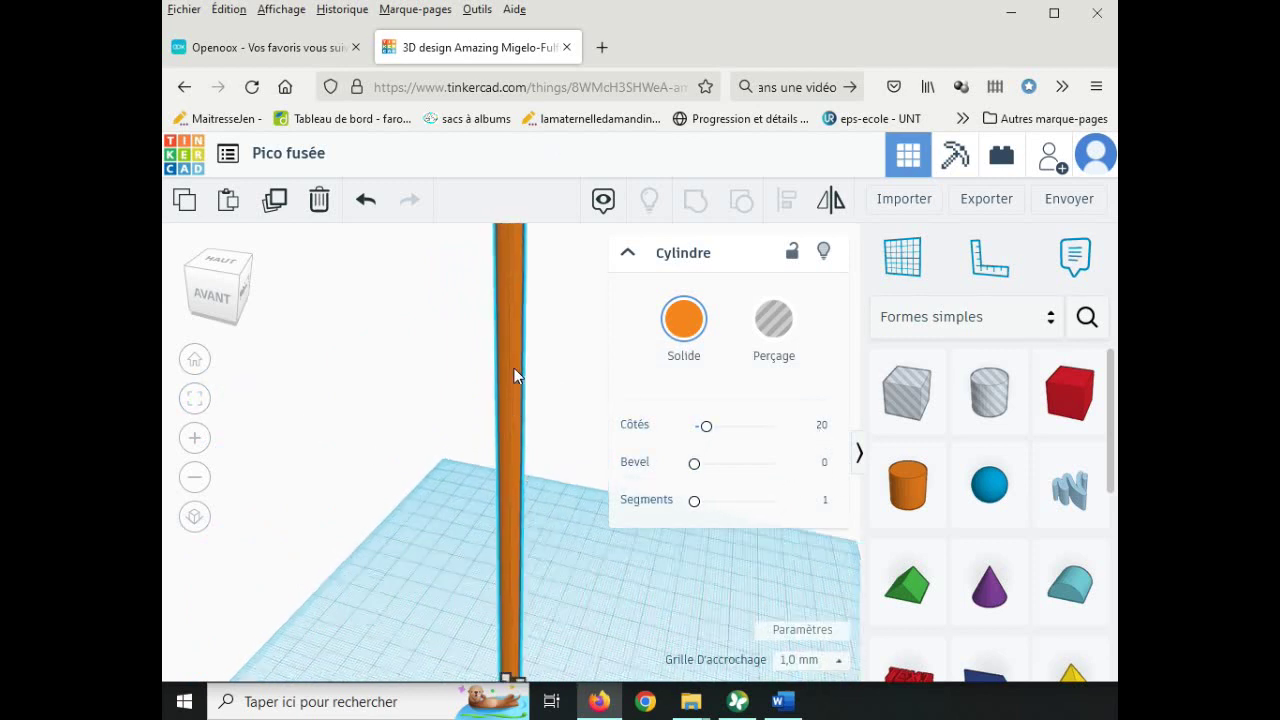
{"action": "scroll", "coordinate": [514, 376], "scroll_direction": "up", "scroll_amount": 2}
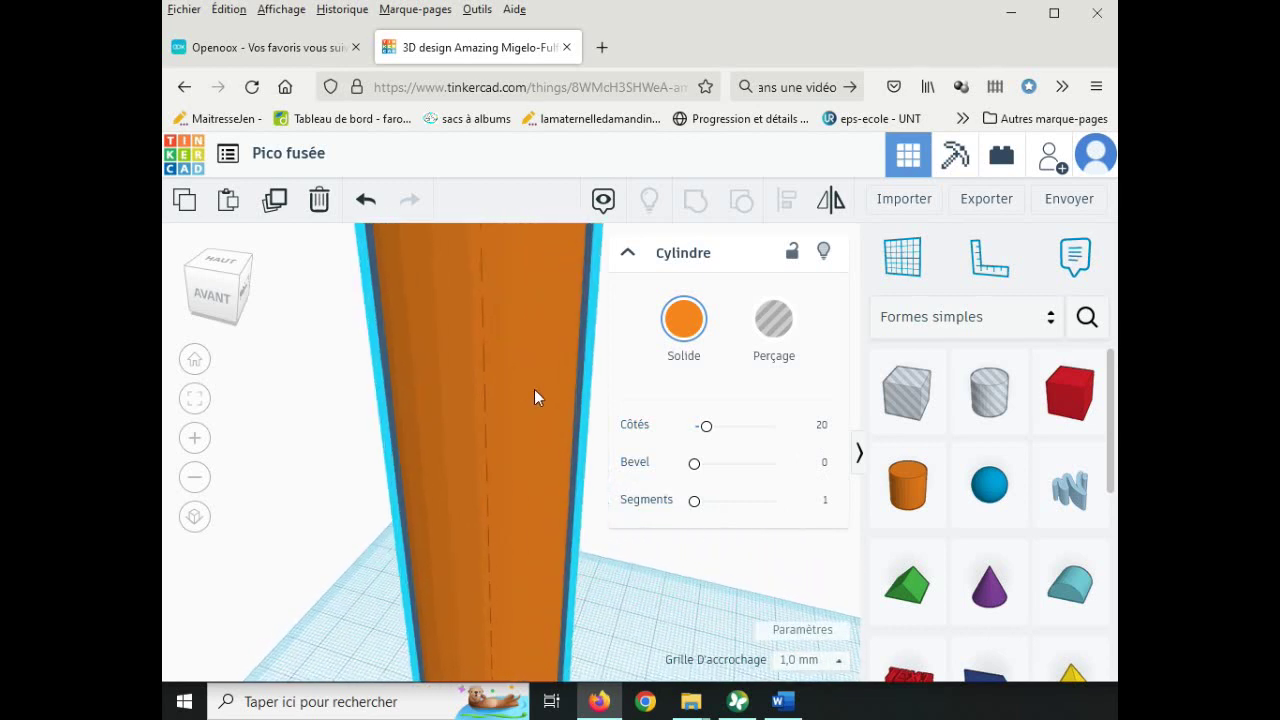
{"action": "scroll", "coordinate": [543, 384], "scroll_direction": "down", "scroll_amount": 5}
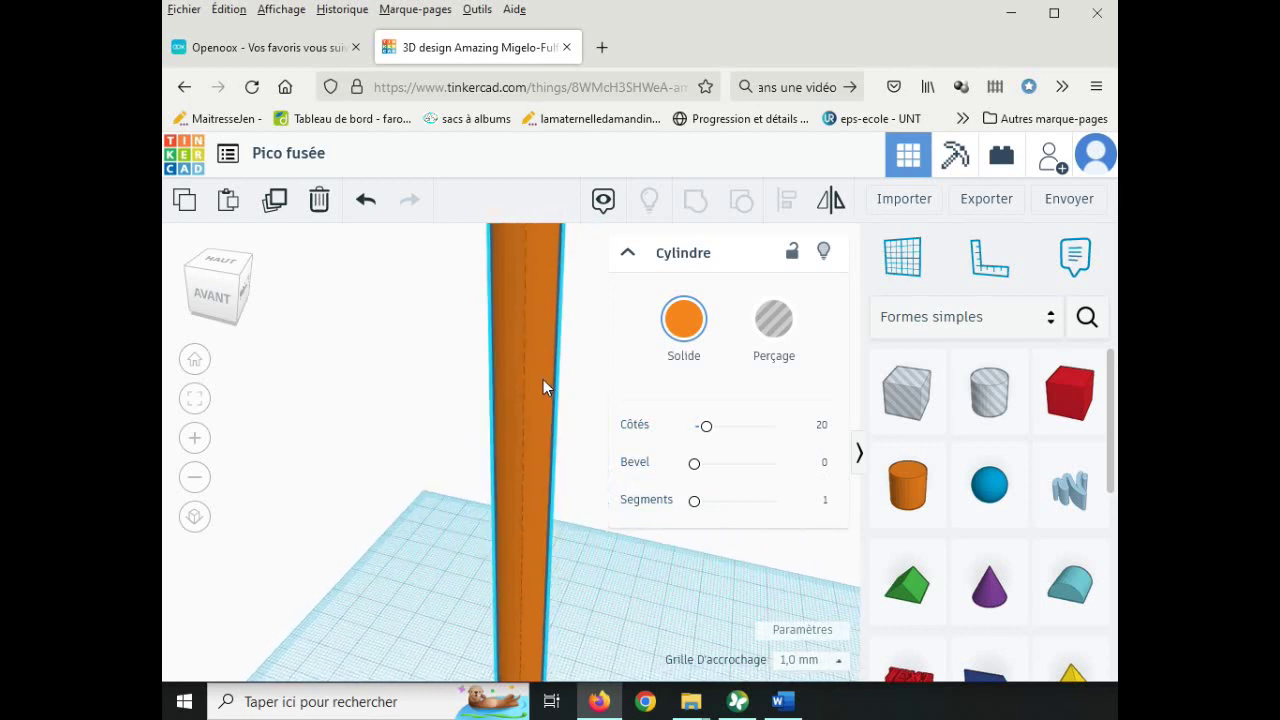
{"action": "scroll", "coordinate": [543, 387], "scroll_direction": "up", "scroll_amount": 5}
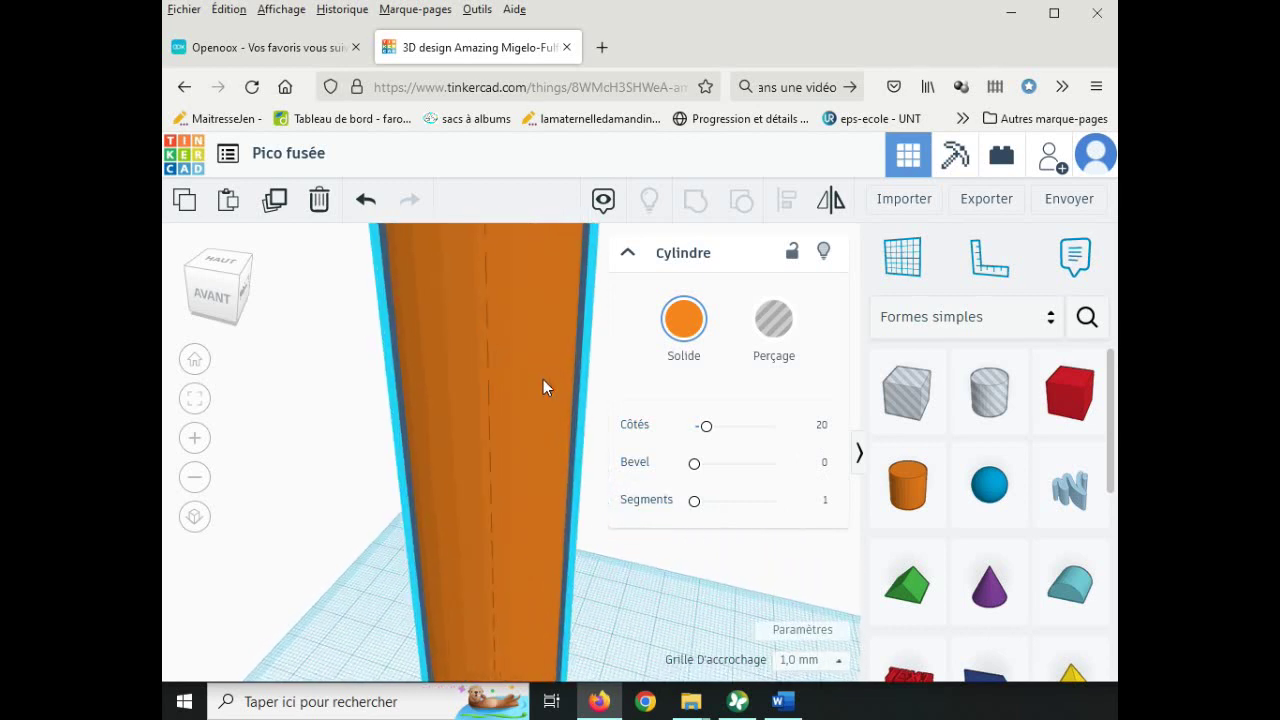
{"action": "left_click", "coordinate": [823, 425]}
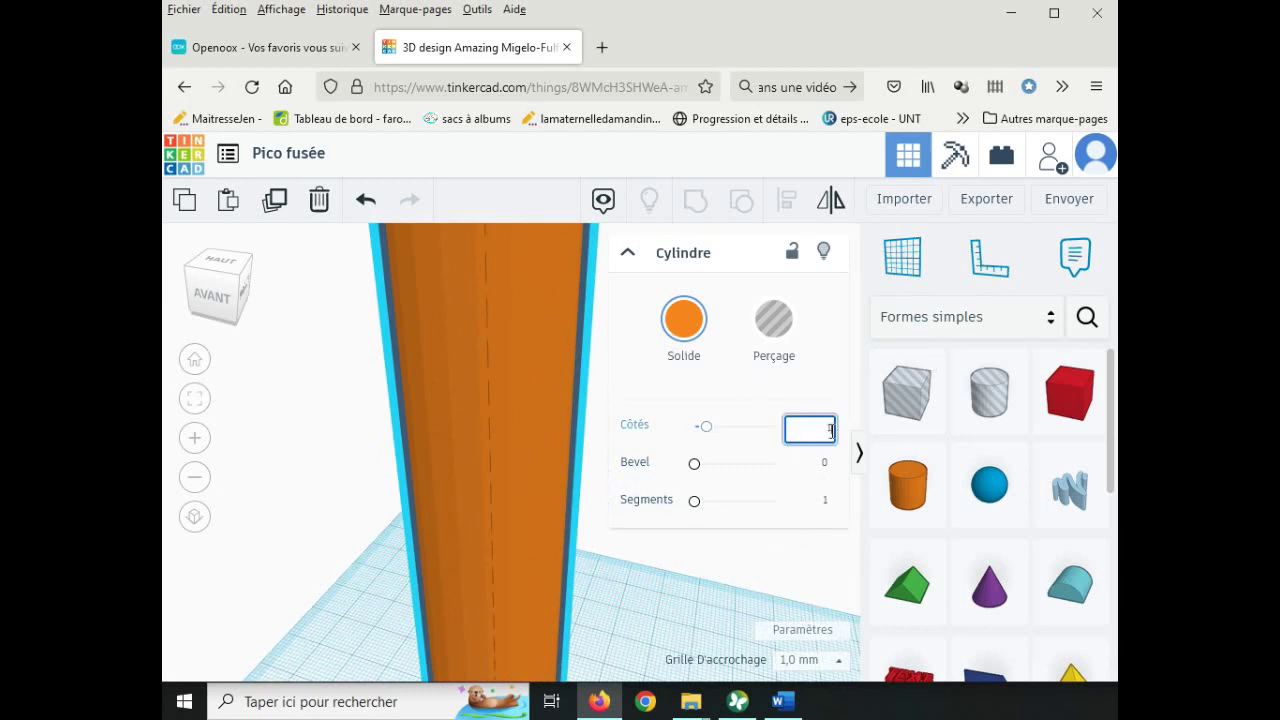
{"action": "type", "text": "15"}
{"action": "key", "text": "Return"}
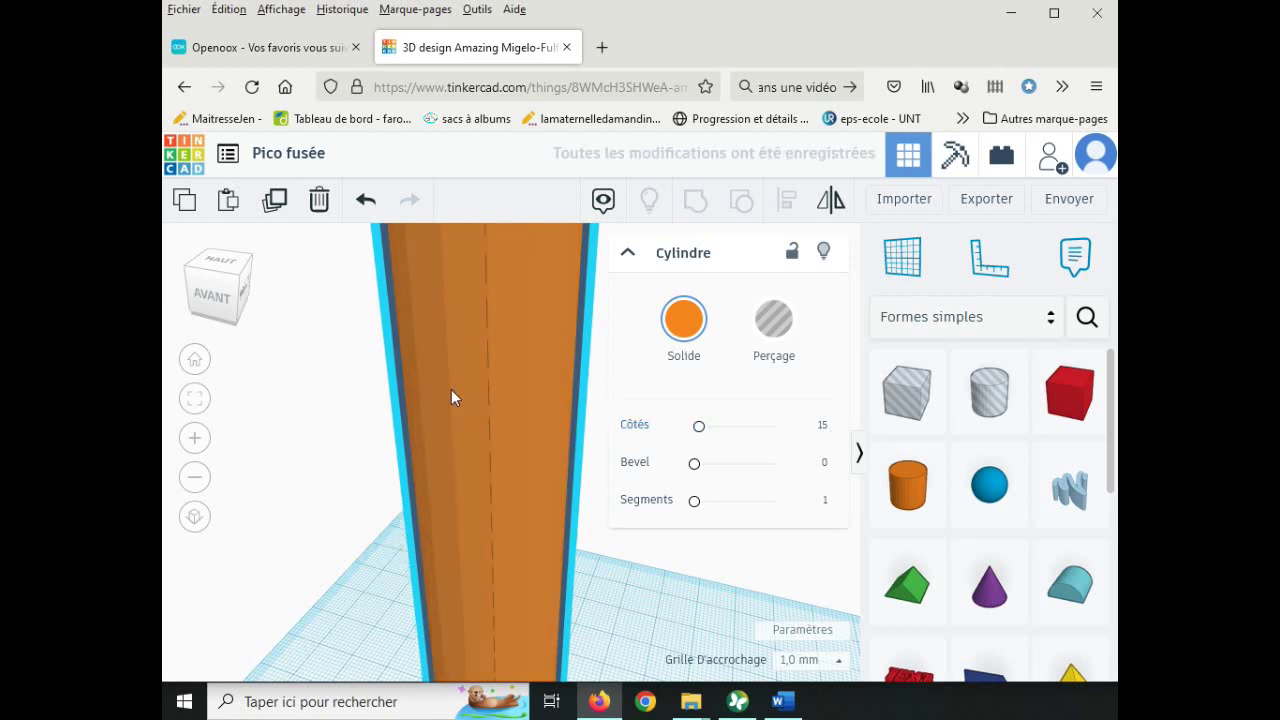
- Set the orange cylinder's number of sides to 50 for a smoother surface, and deselect it
{"action": "left_click", "coordinate": [823, 427]}
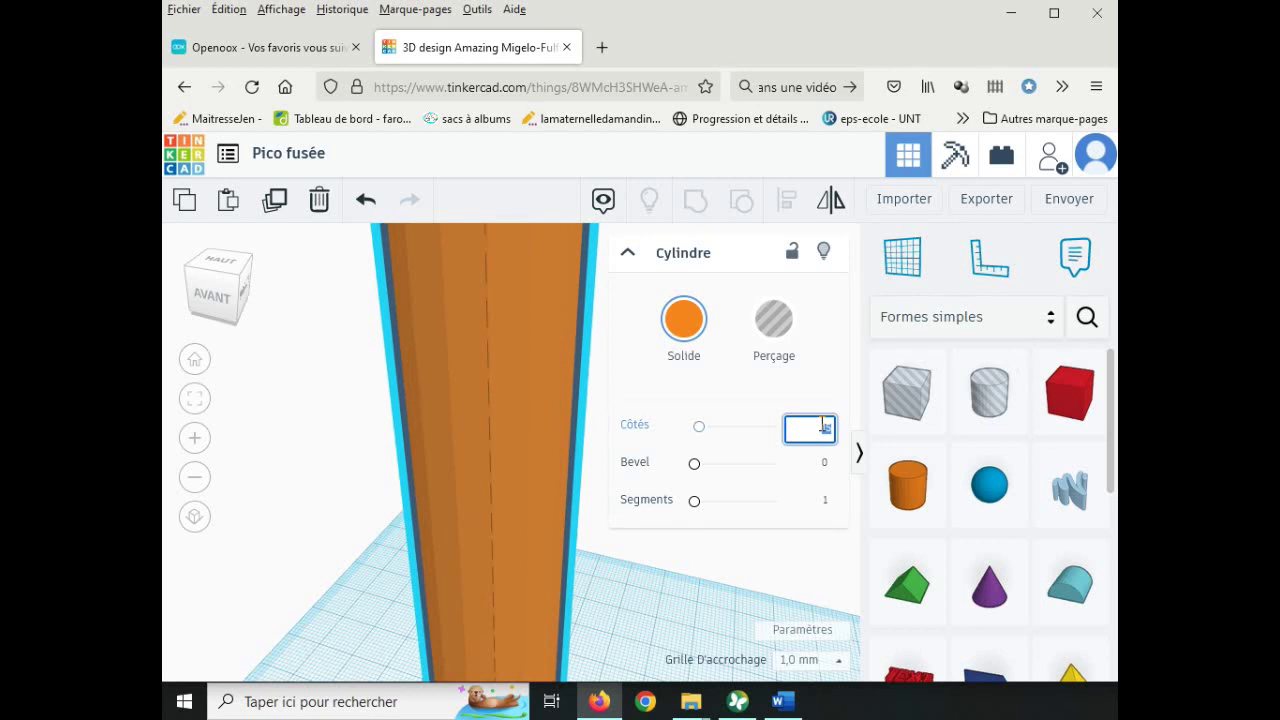
{"action": "type", "text": "50"}
{"action": "key", "text": "Return"}
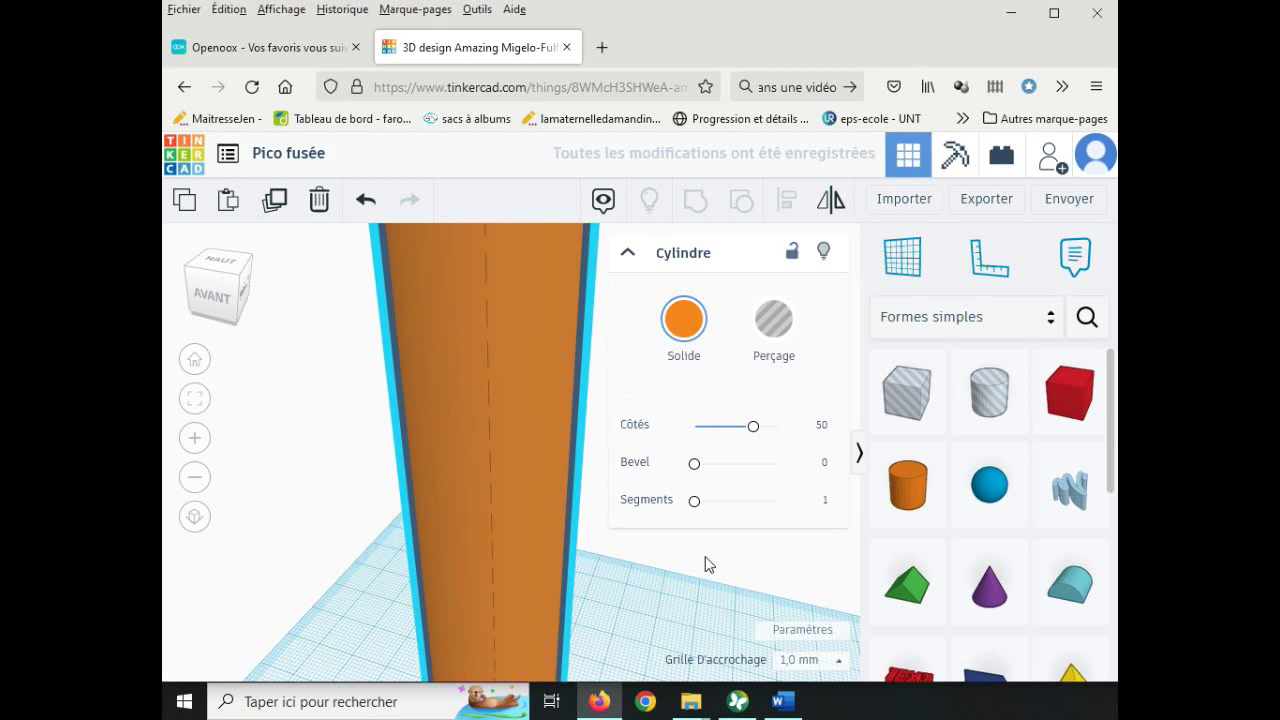
{"action": "left_click", "coordinate": [333, 423]}
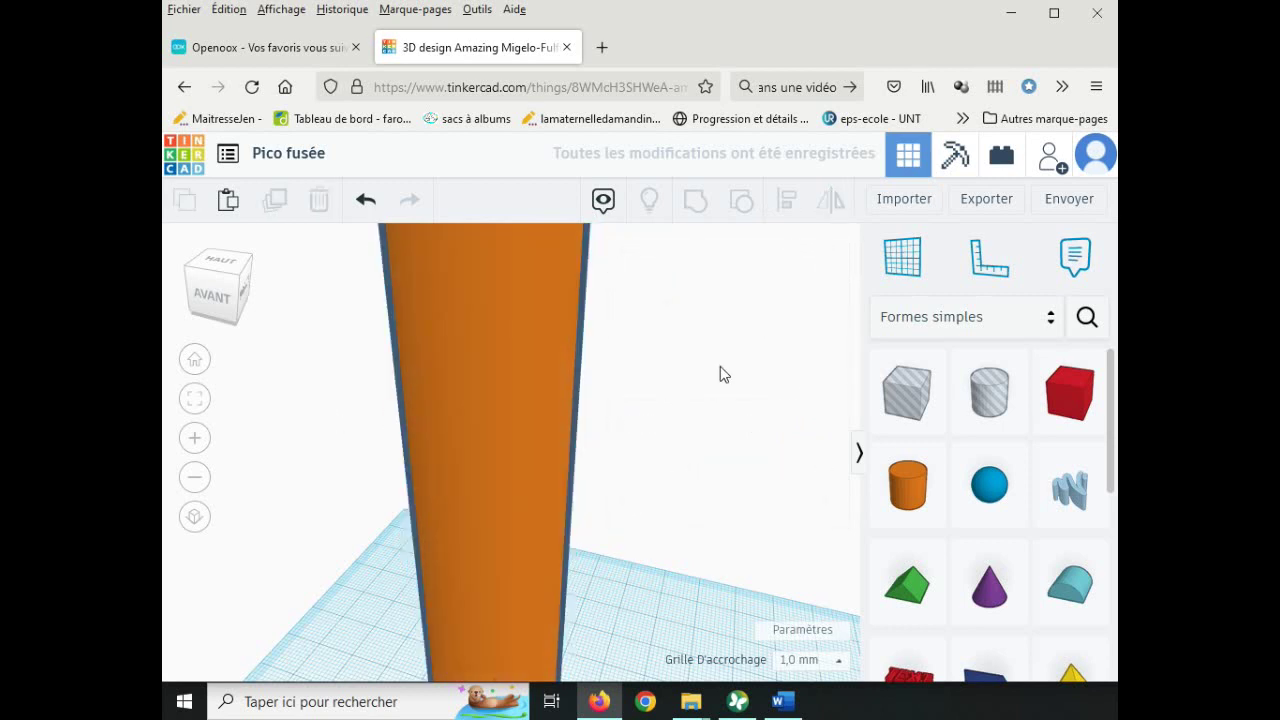
- Place a temporary workplane on the top face of the orange cylinder
{"action": "scroll", "coordinate": [720, 371], "scroll_direction": "down", "scroll_amount": 4}
{"action": "scroll", "coordinate": [724, 373], "scroll_direction": "down", "scroll_amount": 4}
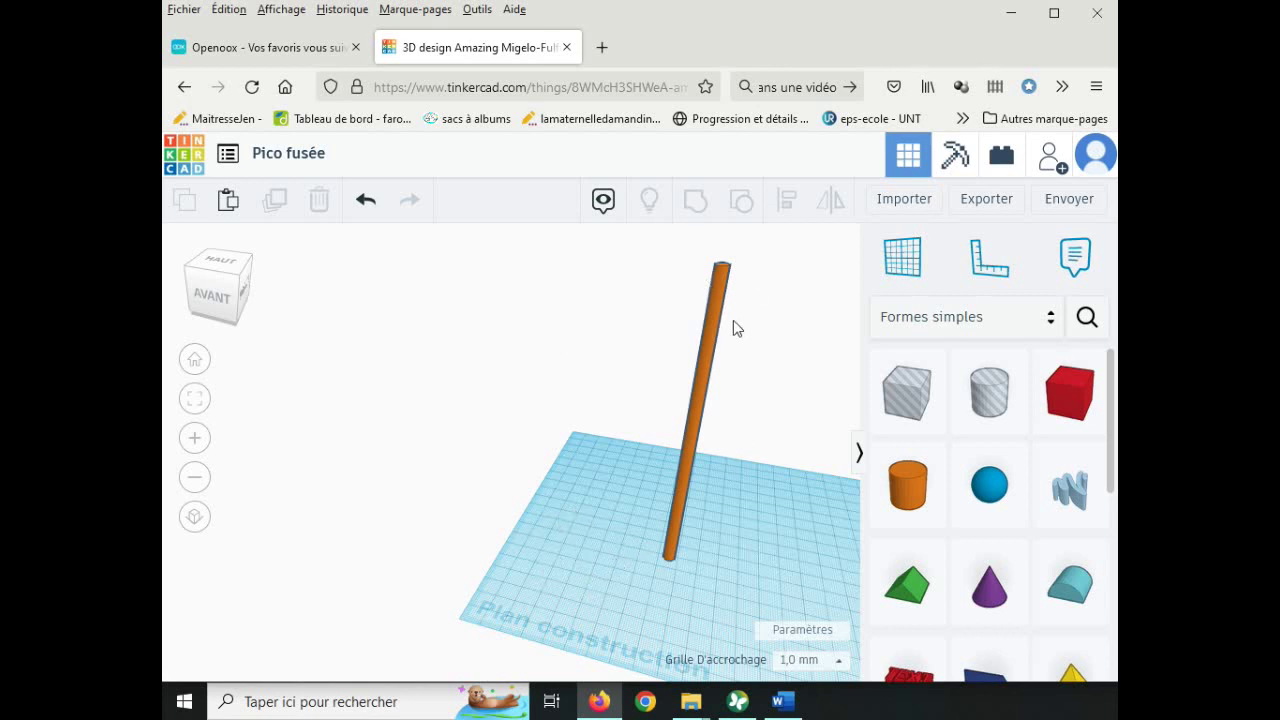
{"action": "middle_click_drag", "start_coordinate": [733, 328], "coordinate": [597, 406]}
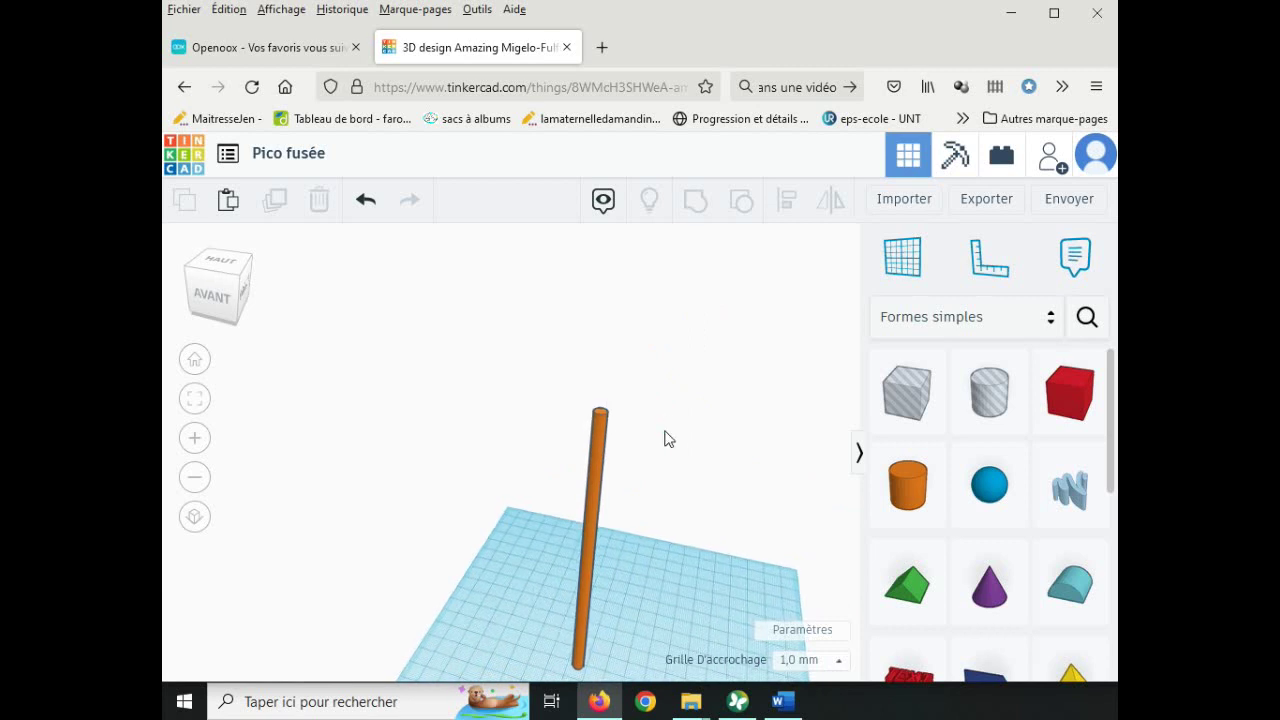
{"action": "right_click_drag", "start_coordinate": [668, 439], "coordinate": [601, 487]}
{"action": "scroll", "coordinate": [601, 487], "scroll_direction": "up", "scroll_amount": 3}
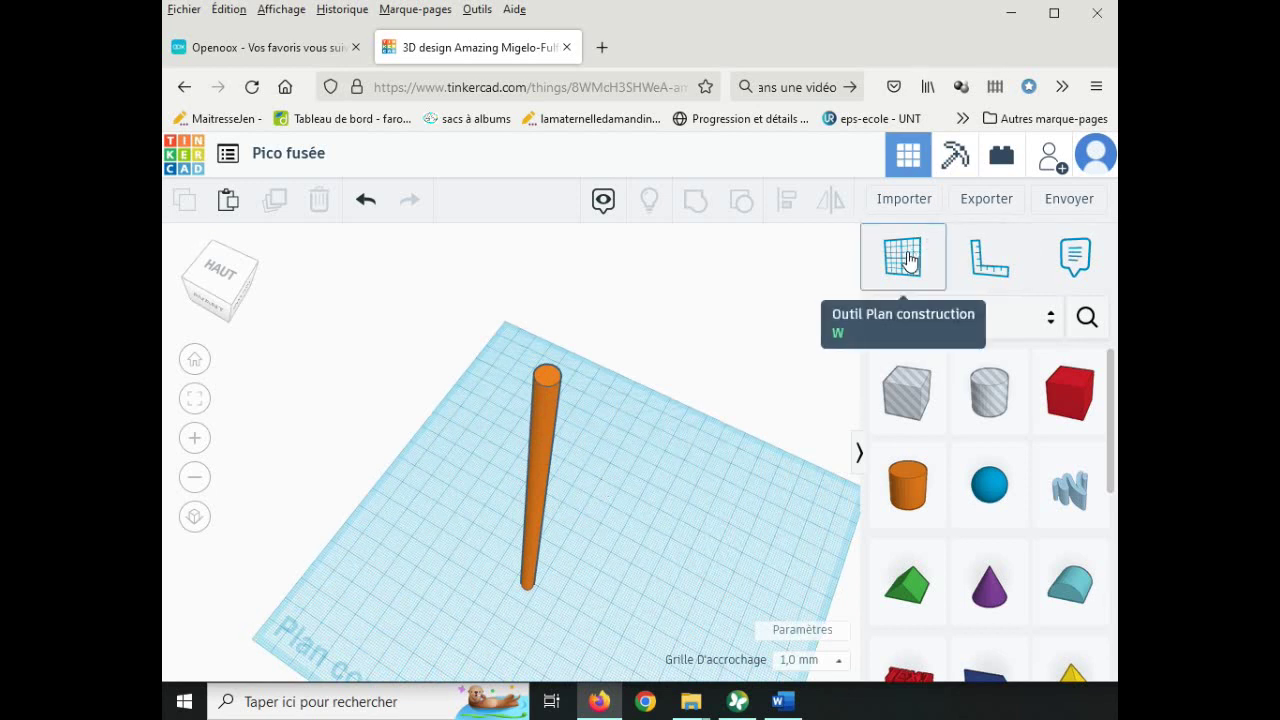
{"action": "left_click", "coordinate": [908, 259]}
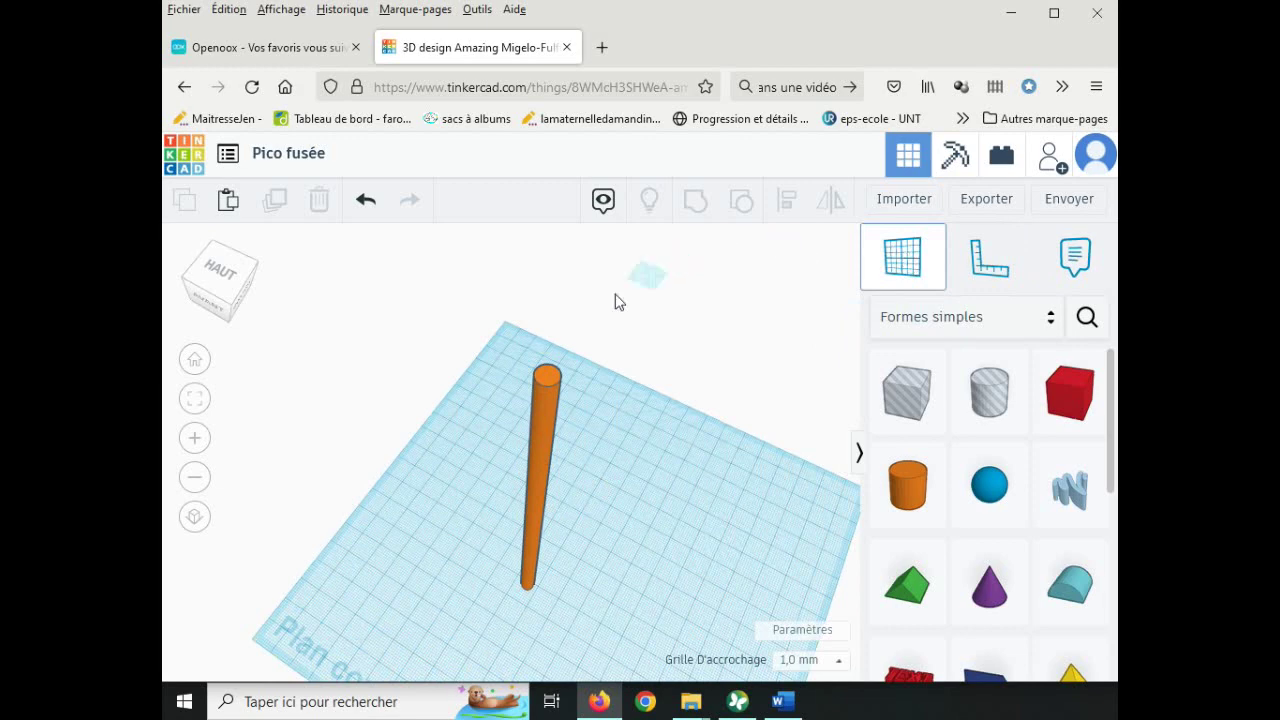
{"action": "left_click", "coordinate": [549, 373]}
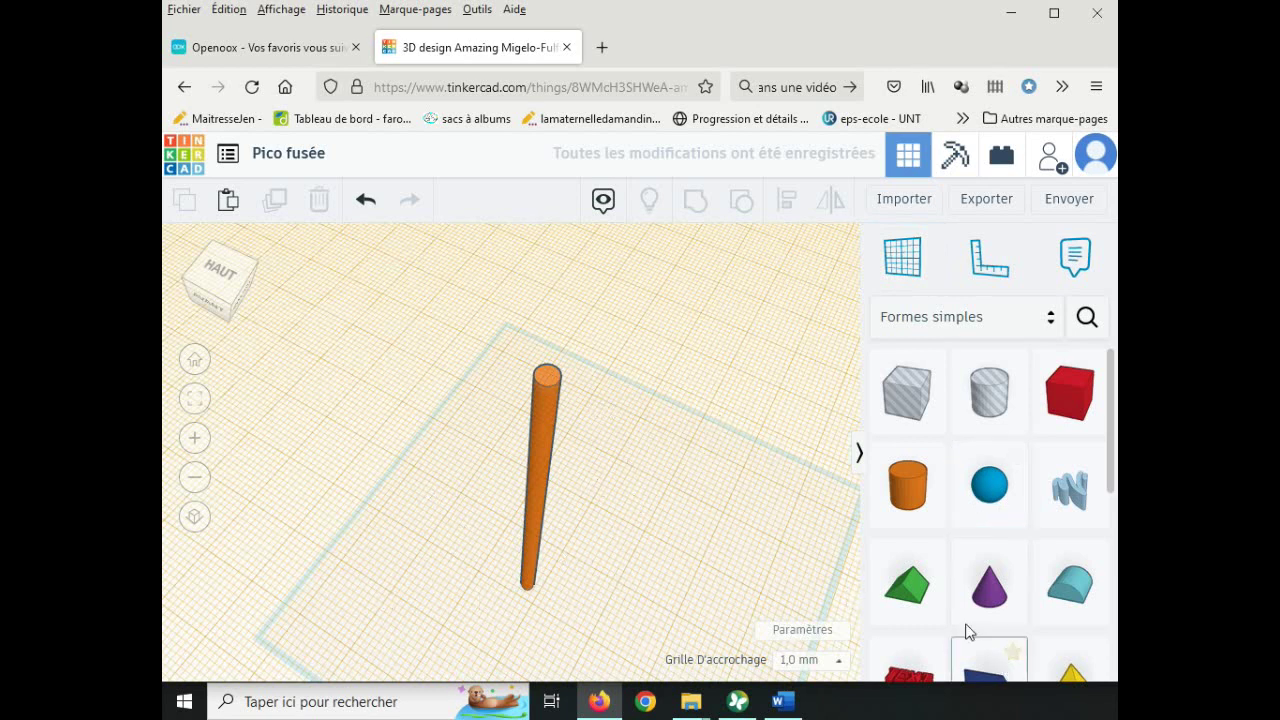
- Add a solid cone at the top of the cylinder and resize its base to 5 by 5 mm
{"action": "scroll", "coordinate": [968, 632], "scroll_direction": "down", "scroll_amount": 3}
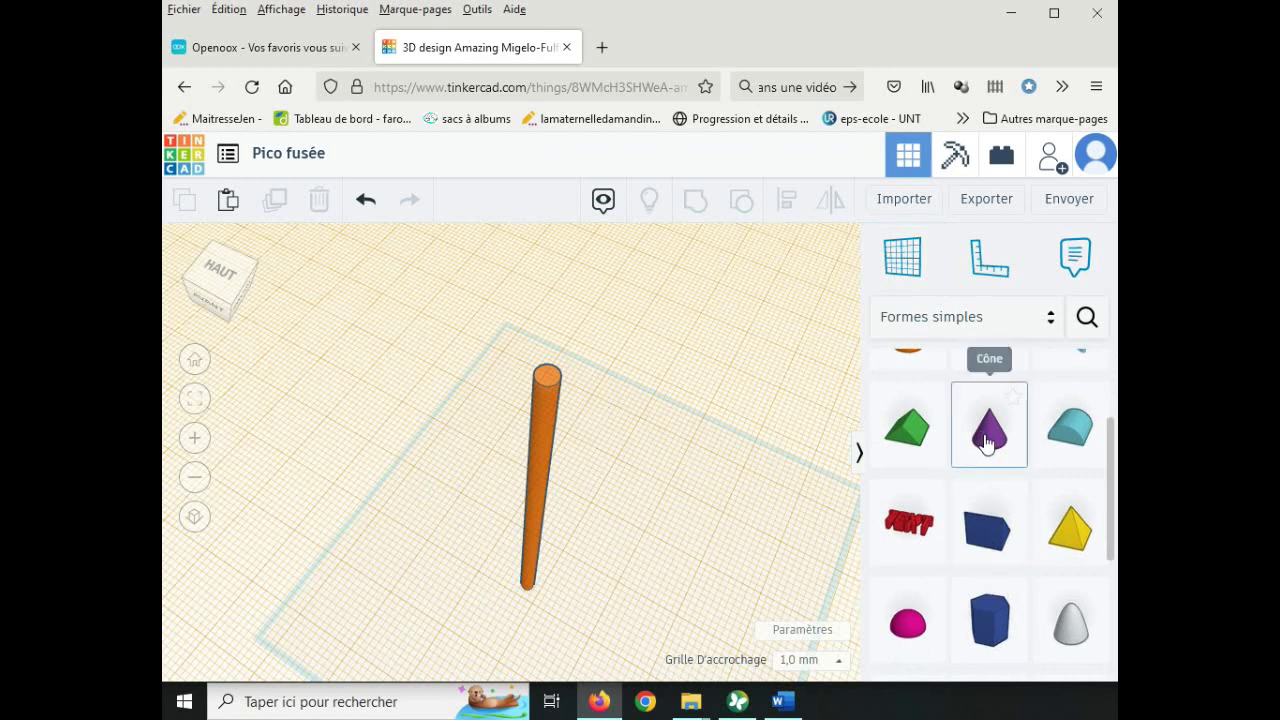
{"action": "left_click_drag", "start_coordinate": [986, 443], "coordinate": [544, 373]}
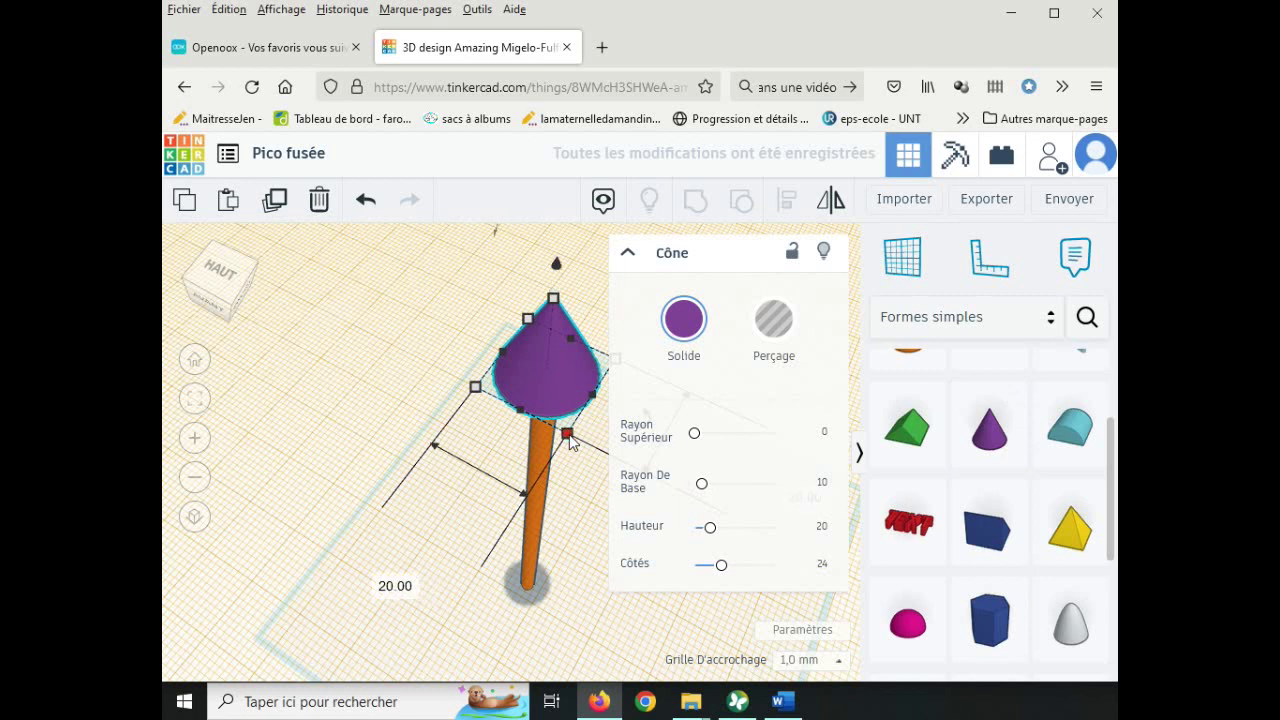
{"action": "left_click", "coordinate": [393, 593]}
{"action": "type", "text": "5"}
{"action": "key", "text": "Return"}
{"action": "scroll", "coordinate": [443, 471], "scroll_direction": "up", "scroll_amount": 3}
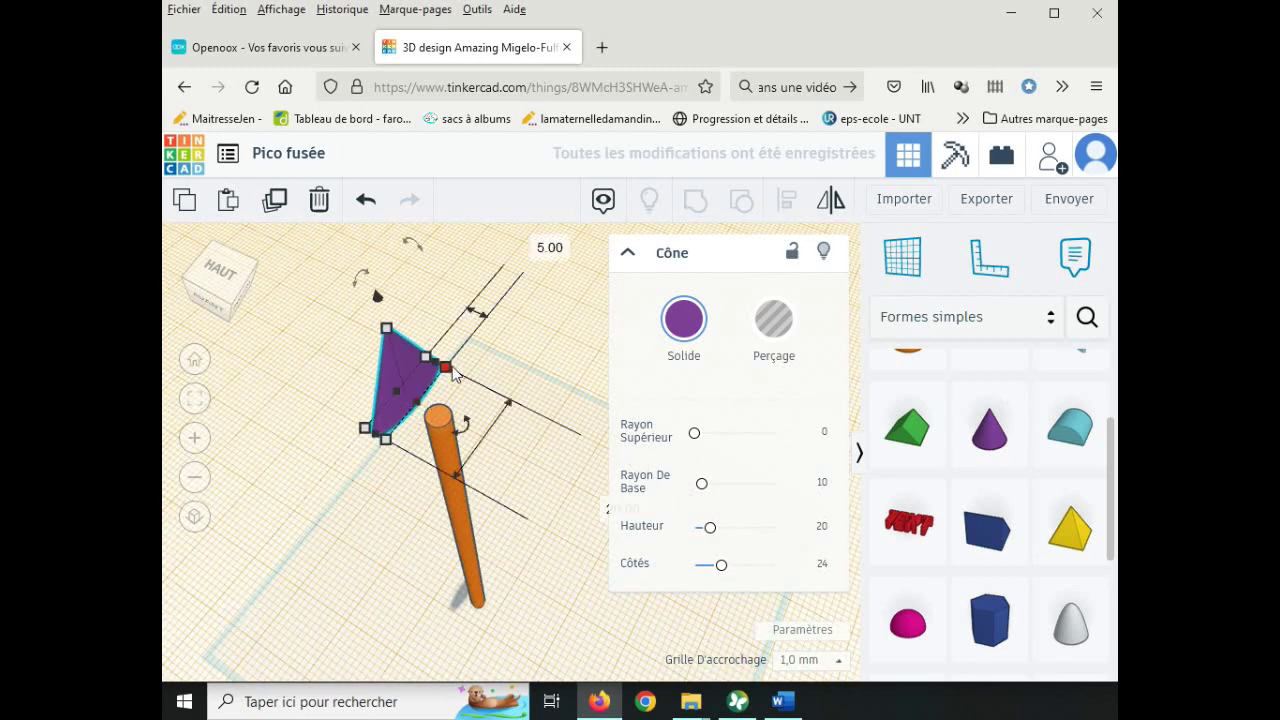
{"action": "left_click", "coordinate": [596, 505]}
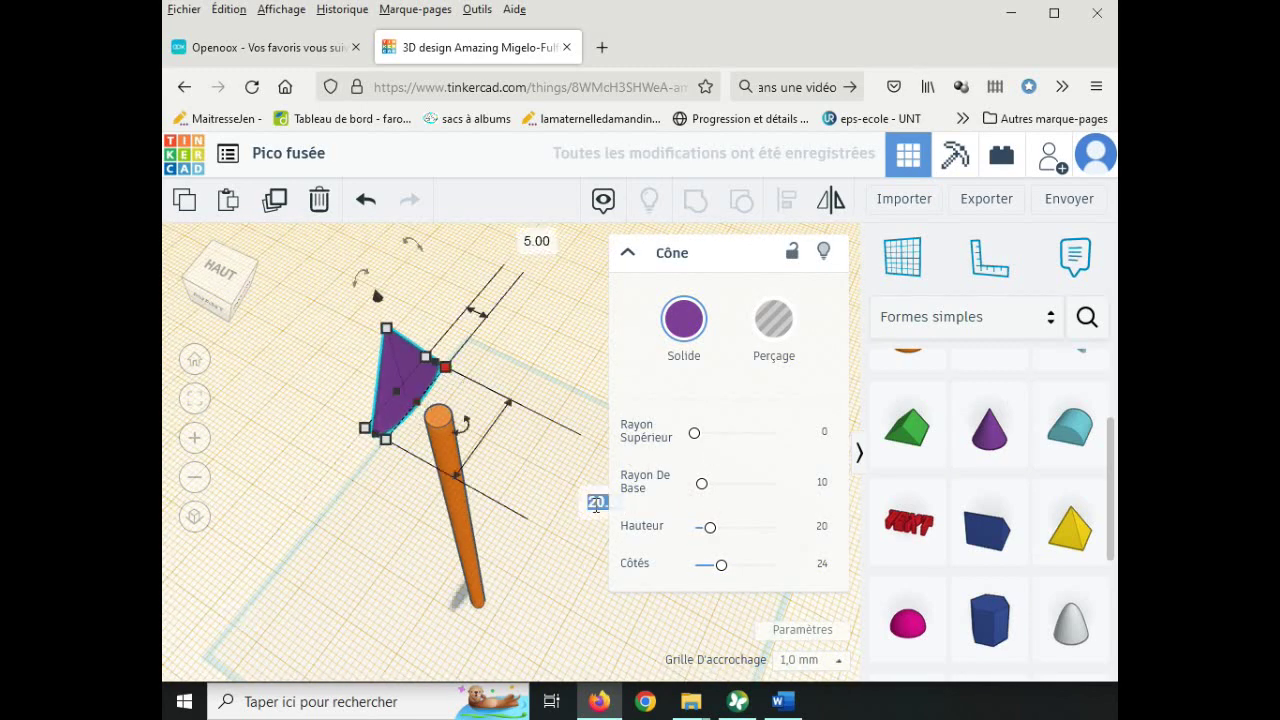
{"action": "type", "text": "5"}
{"action": "key", "text": "Return"}
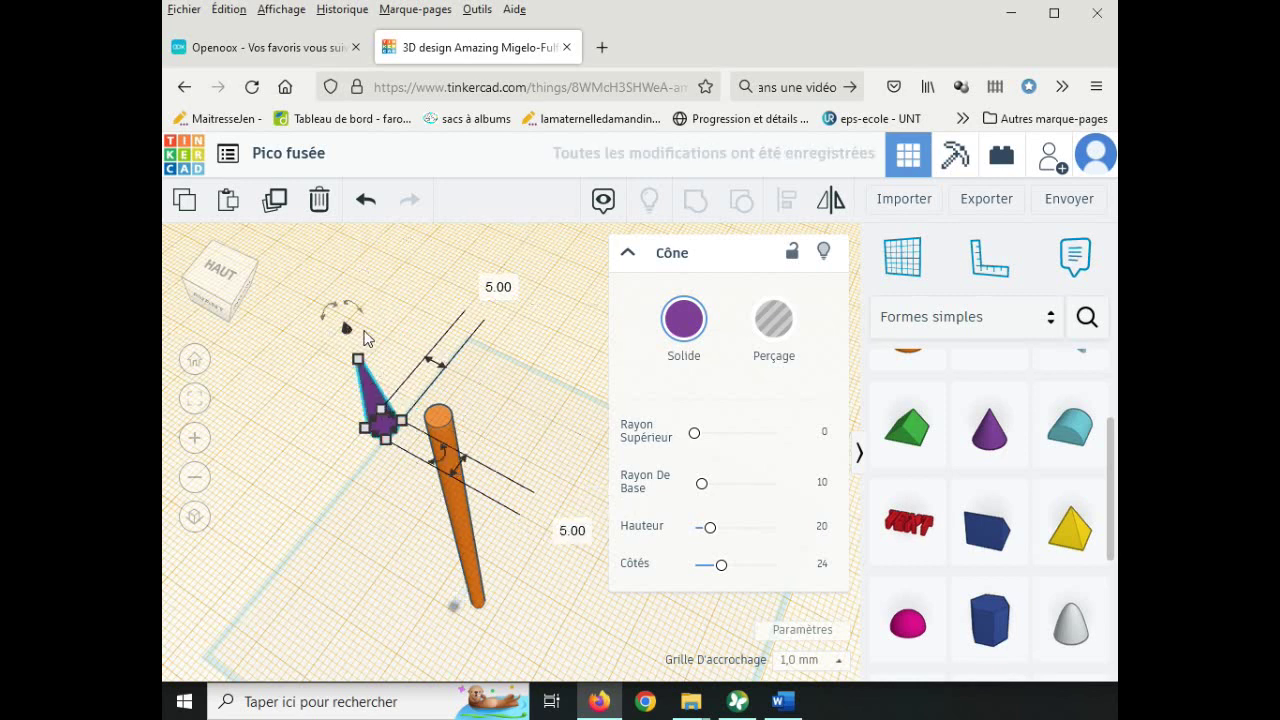
- Set the purple cone's height to 10 mm
{"action": "mouse_move", "coordinate": [395, 370]}
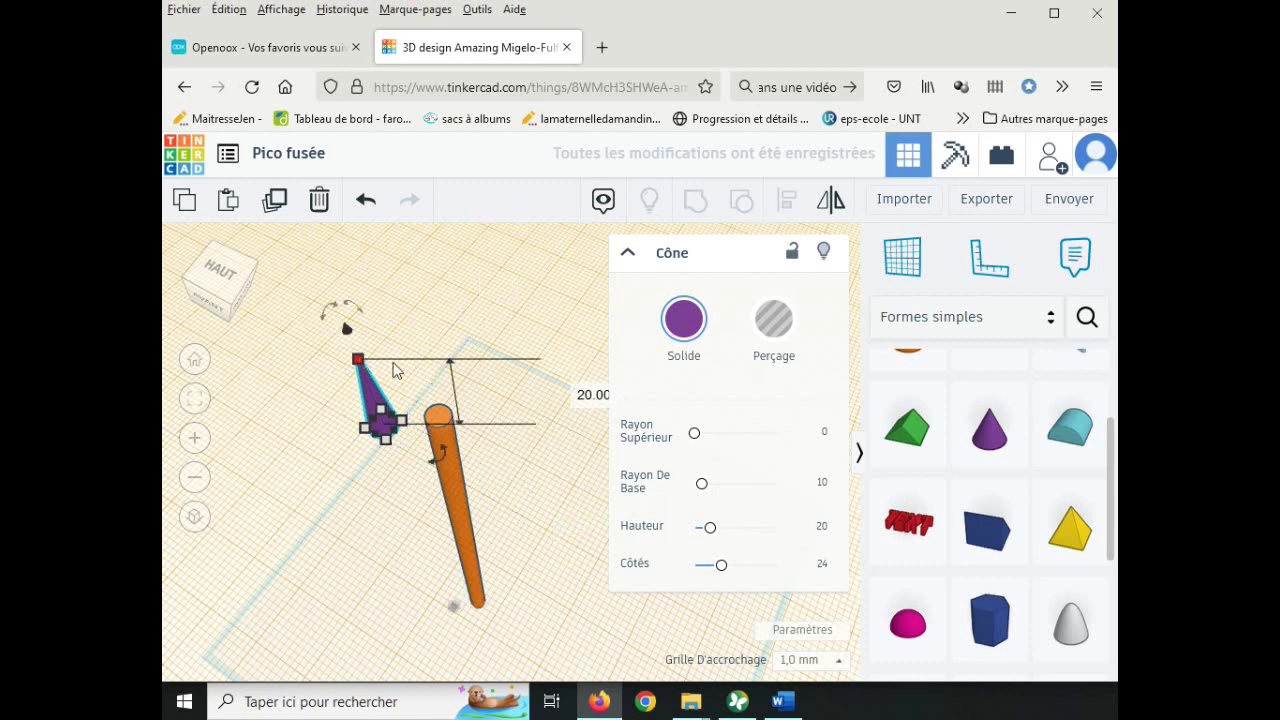
{"action": "left_click", "coordinate": [587, 395]}
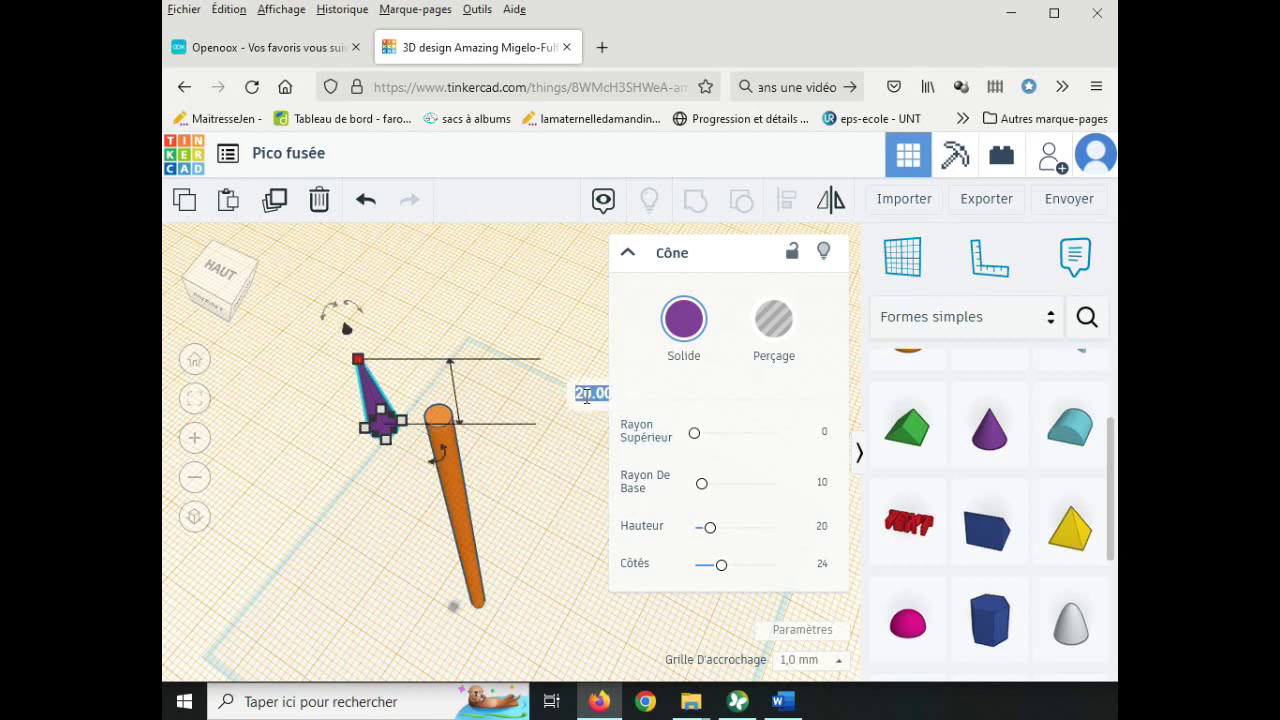
{"action": "type", "text": "10"}
{"action": "key", "text": "Return"}
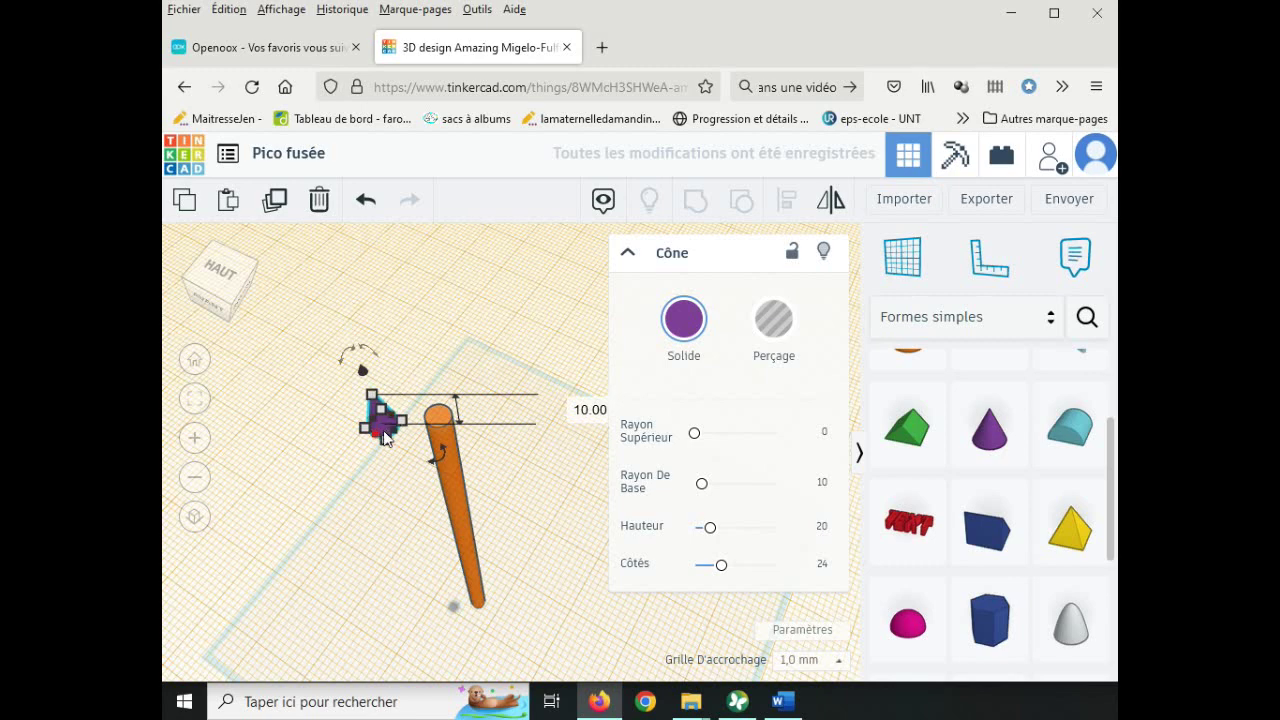
- Move the purple cone onto the cylinder's top face so their round edges line up, and deselect it
{"action": "scroll", "coordinate": [383, 430], "scroll_direction": "up", "scroll_amount": 3}
{"action": "left_click_drag", "start_coordinate": [384, 436], "coordinate": [531, 396]}
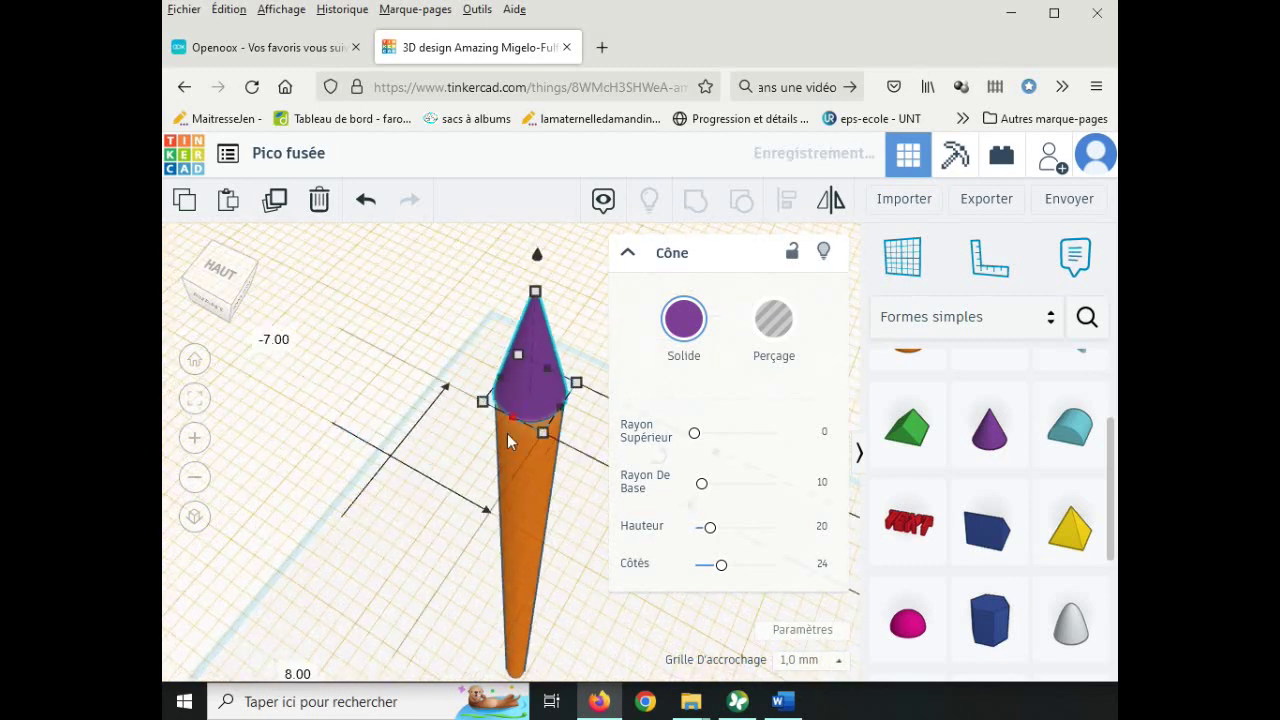
{"action": "left_click", "coordinate": [349, 297]}
- Group the cone and the cylinder into one solid shape and deselect it
{"action": "scroll", "coordinate": [457, 420], "scroll_direction": "down", "scroll_amount": 5}
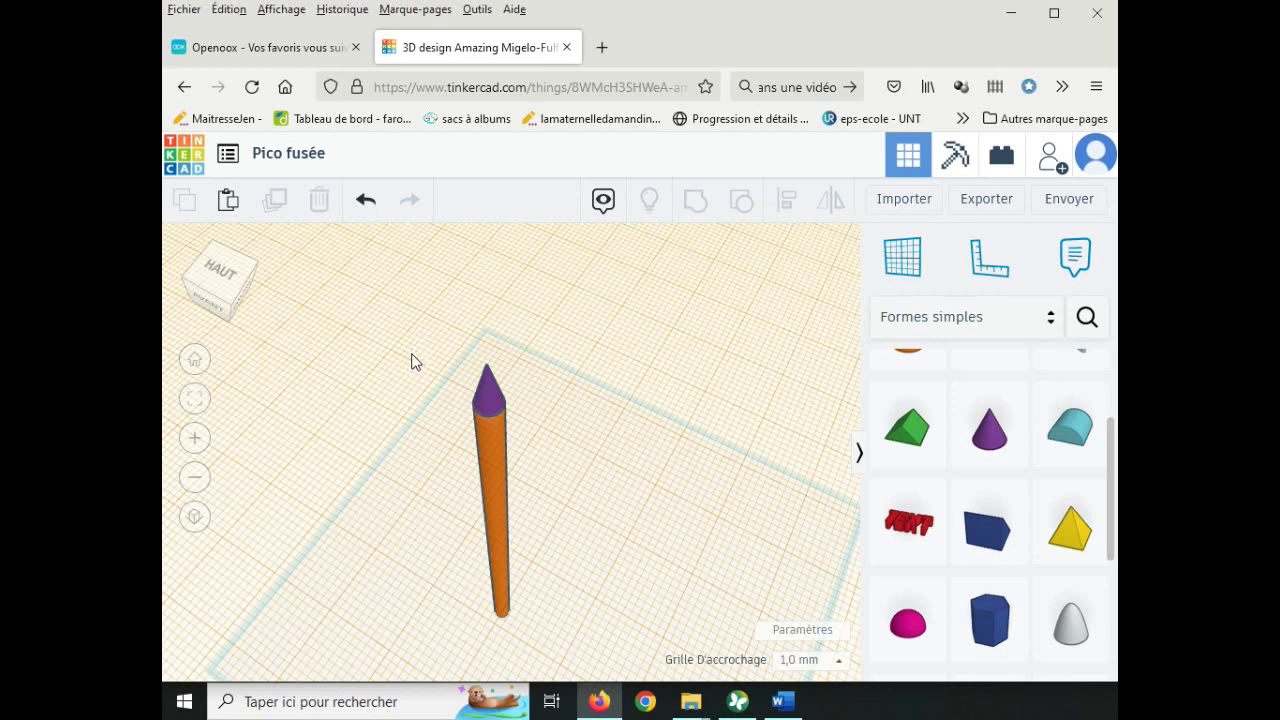
{"action": "left_click_drag", "start_coordinate": [401, 321], "coordinate": [593, 655]}
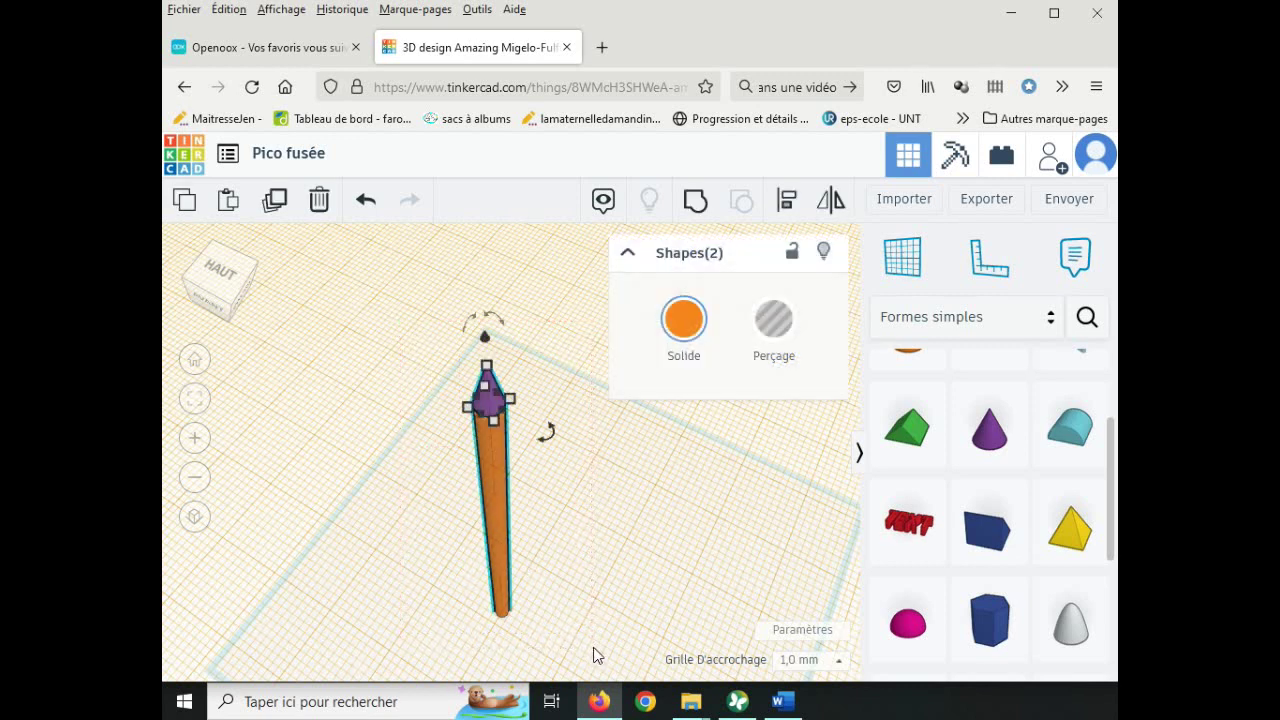
{"action": "left_click", "coordinate": [694, 206]}
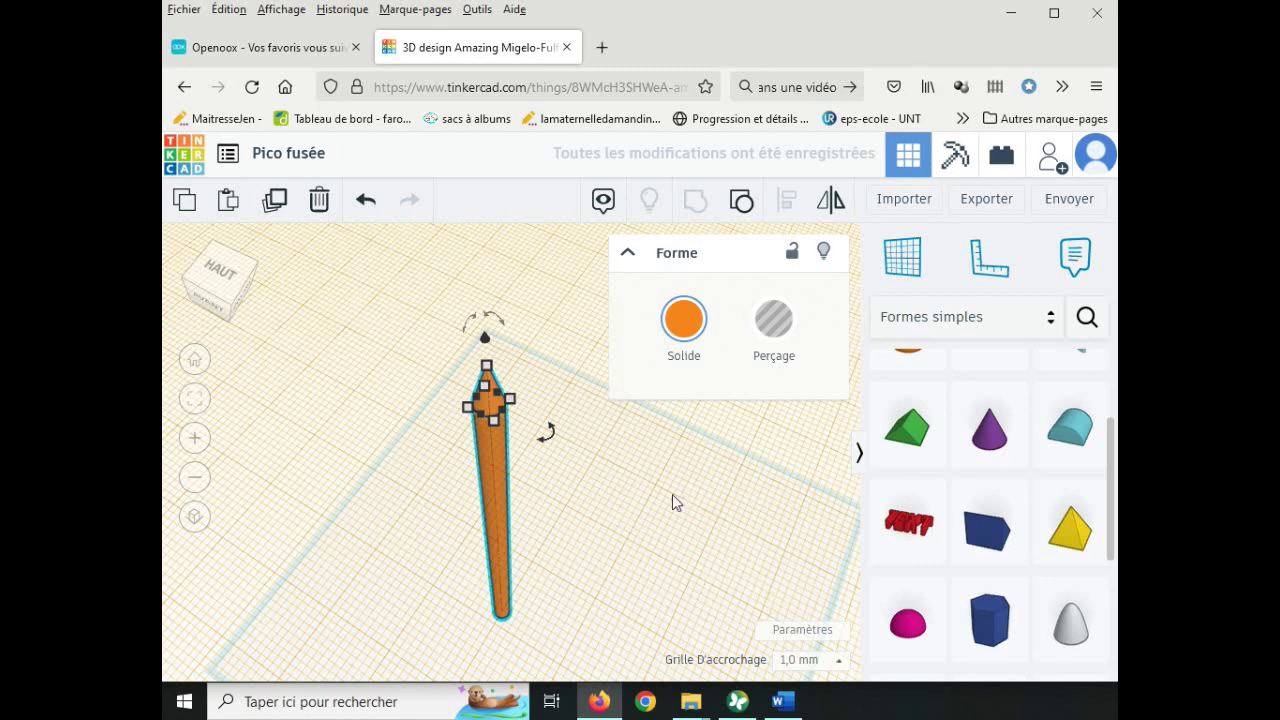
{"action": "left_click", "coordinate": [665, 520]}
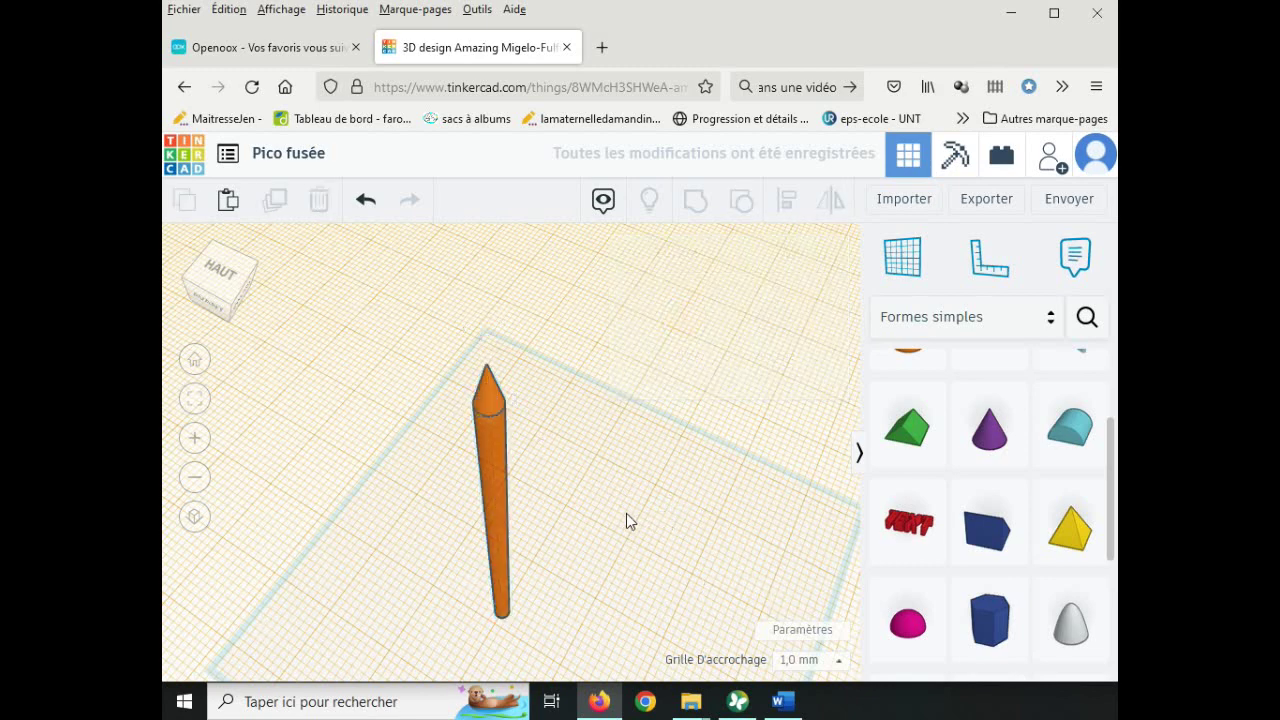
- Return the workplane to the original base grid and place a solid star (Etoile) around the foot of the rocket body
{"action": "left_click", "coordinate": [899, 262]}
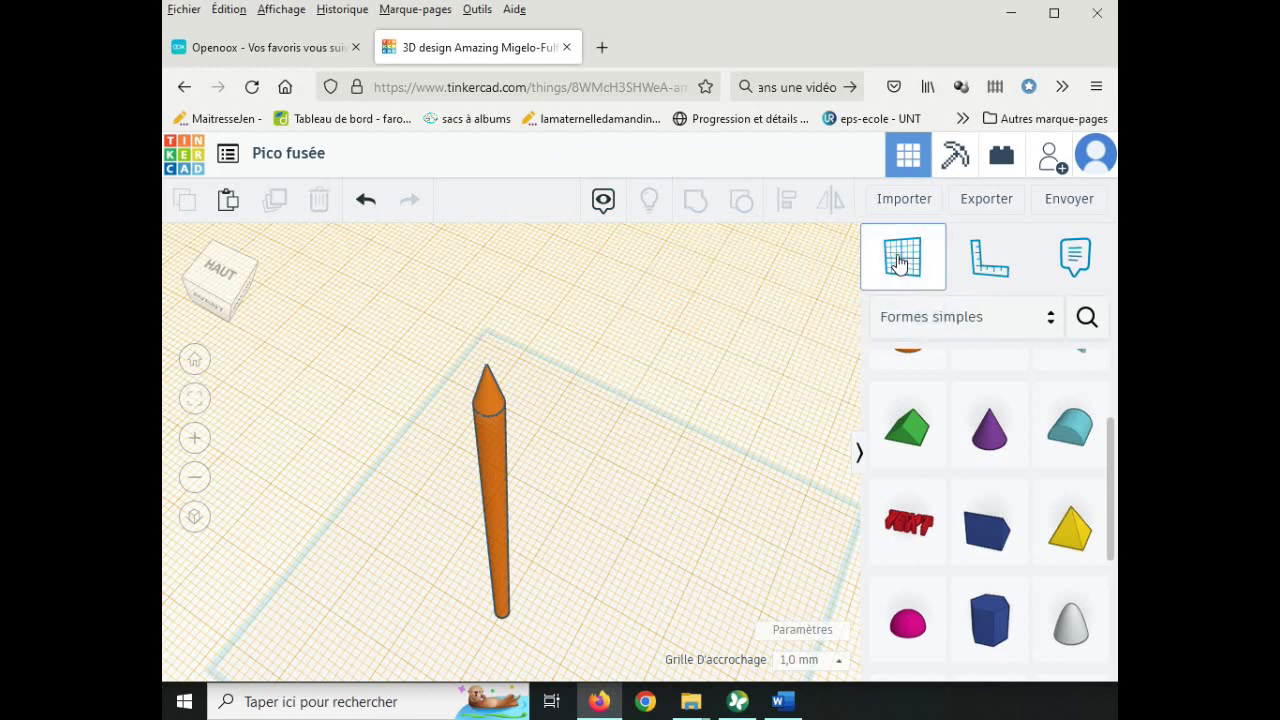
{"action": "left_click", "coordinate": [624, 432]}
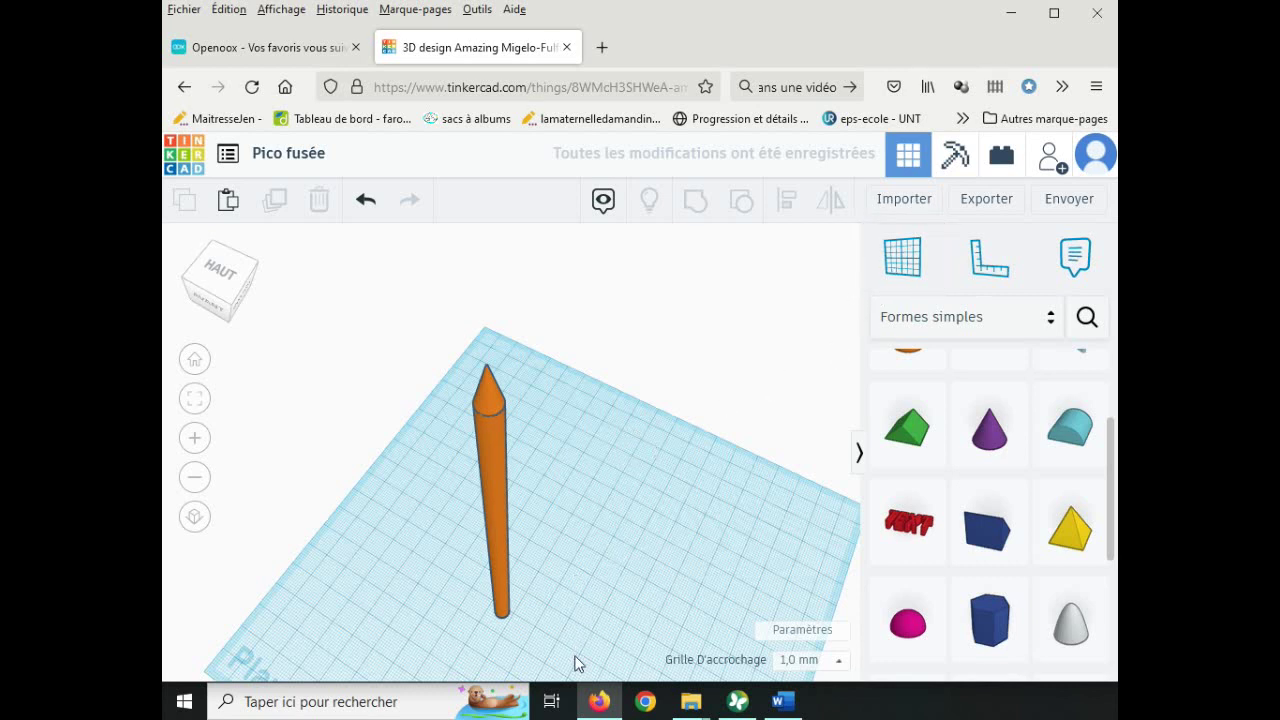
{"action": "middle_click_drag", "start_coordinate": [594, 617], "coordinate": [646, 488]}
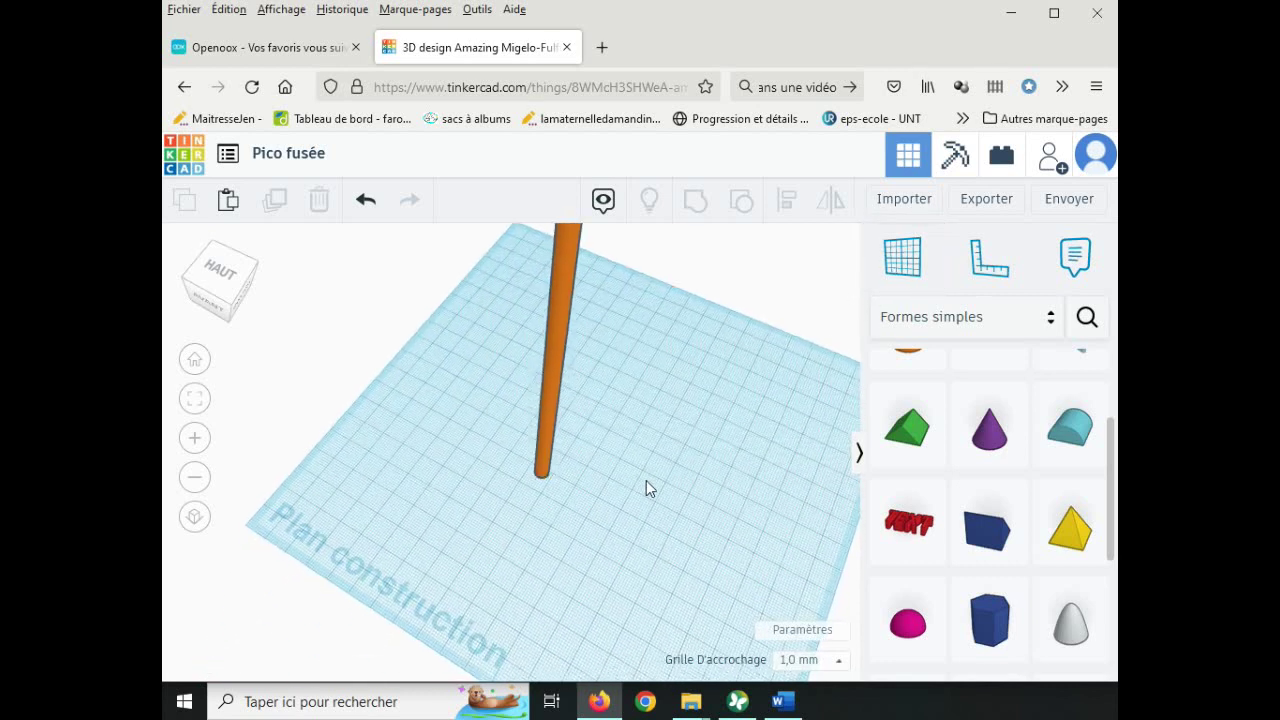
{"action": "scroll", "coordinate": [646, 480], "scroll_direction": "up", "scroll_amount": 2}
{"action": "scroll", "coordinate": [564, 448], "scroll_direction": "up", "scroll_amount": 5}
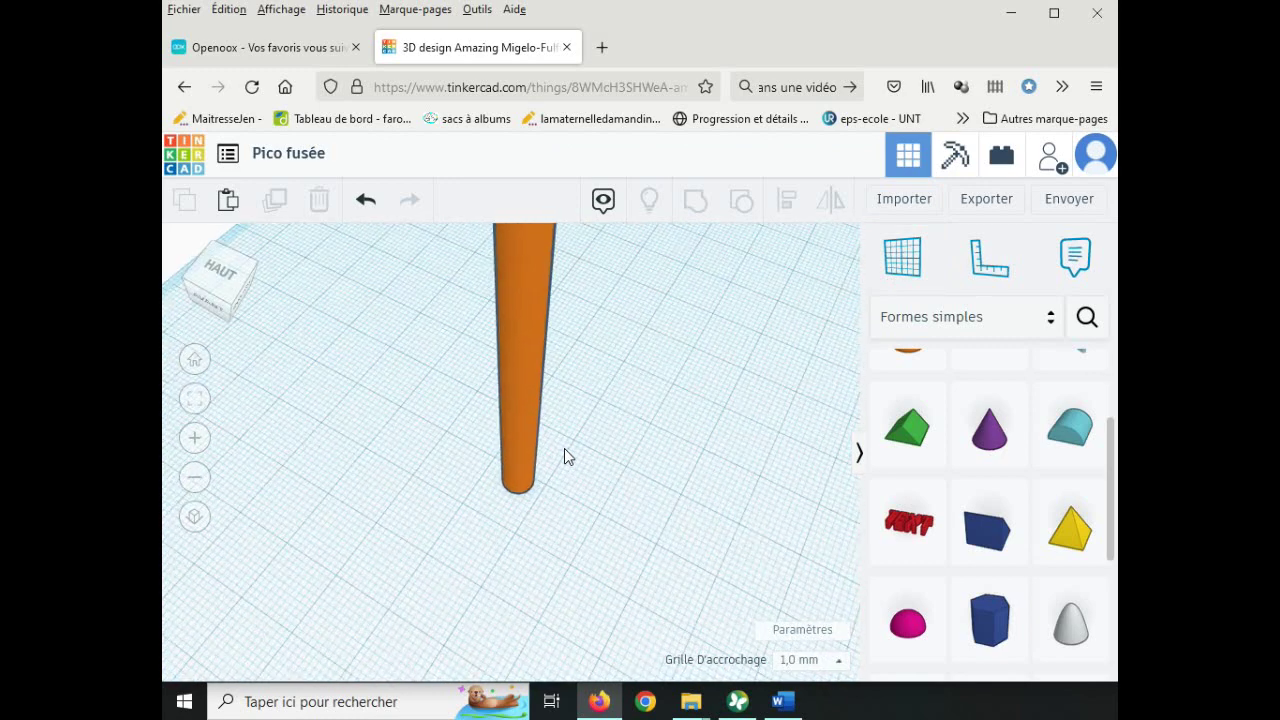
{"action": "scroll", "coordinate": [564, 456], "scroll_direction": "up", "scroll_amount": 2}
{"action": "scroll", "coordinate": [620, 580], "scroll_direction": "down", "scroll_amount": 1}
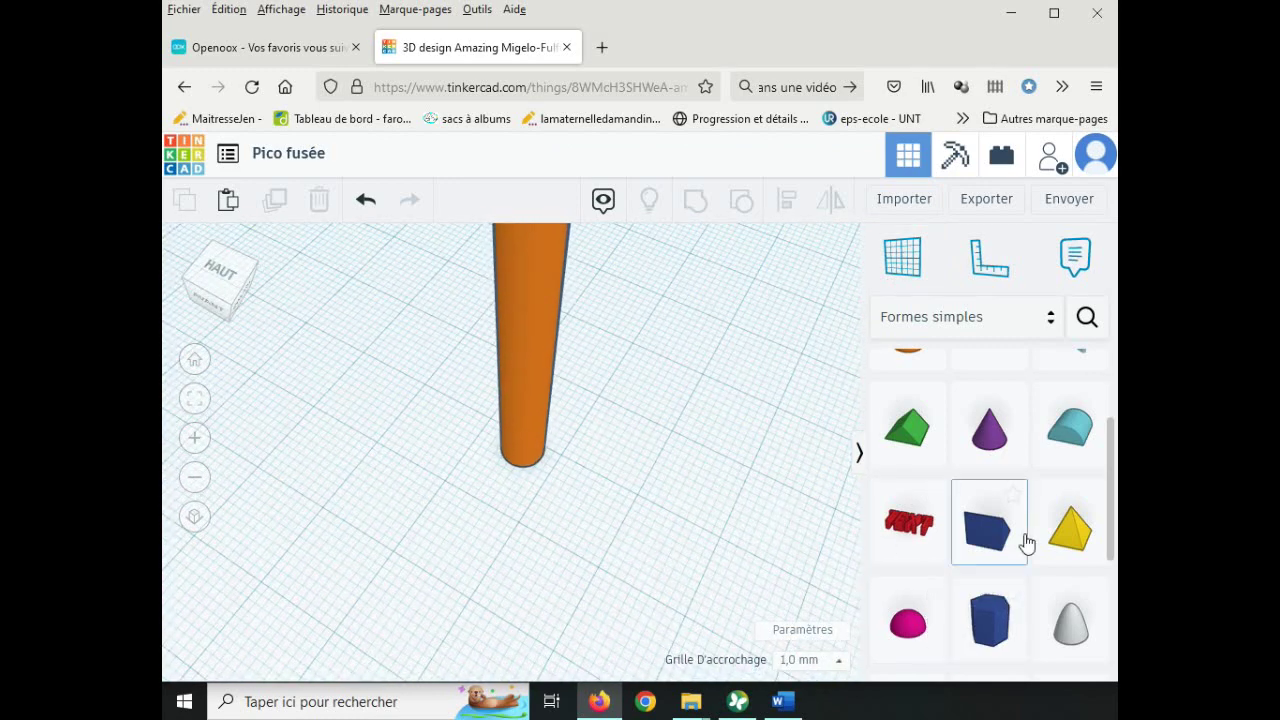
{"action": "scroll", "coordinate": [1023, 537], "scroll_direction": "down", "scroll_amount": 3}
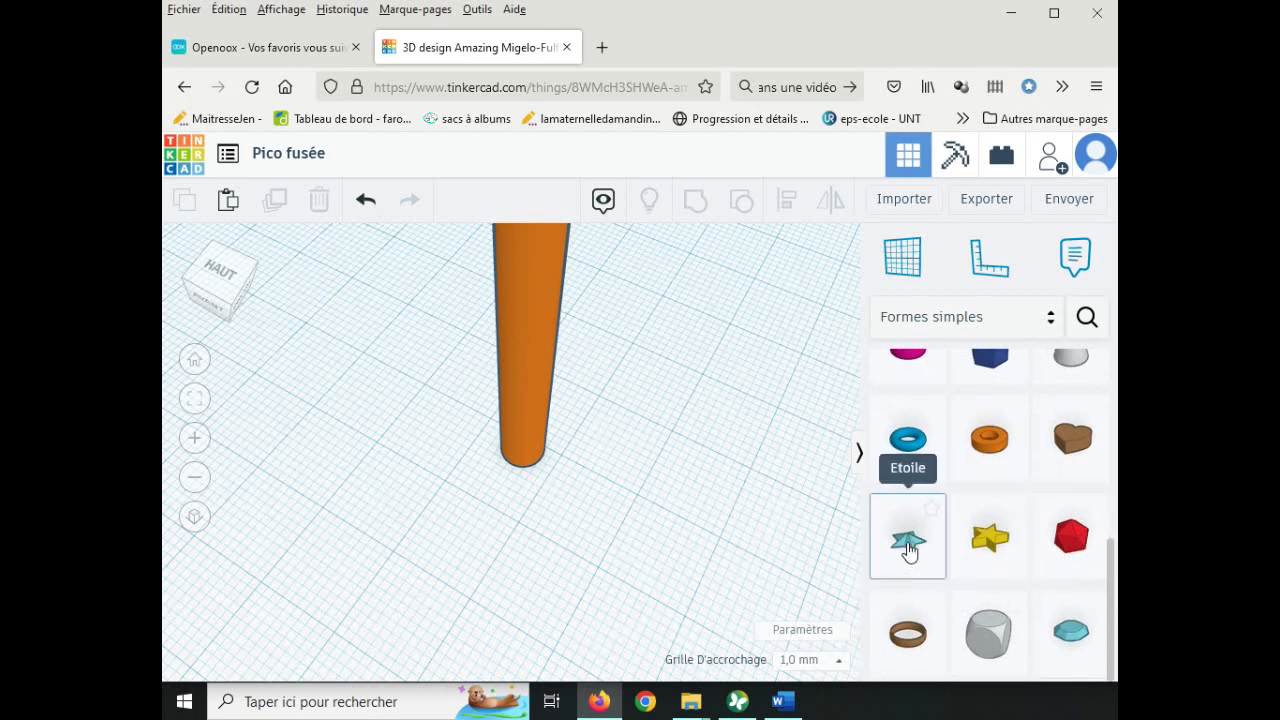
{"action": "left_click_drag", "start_coordinate": [907, 545], "coordinate": [521, 488]}
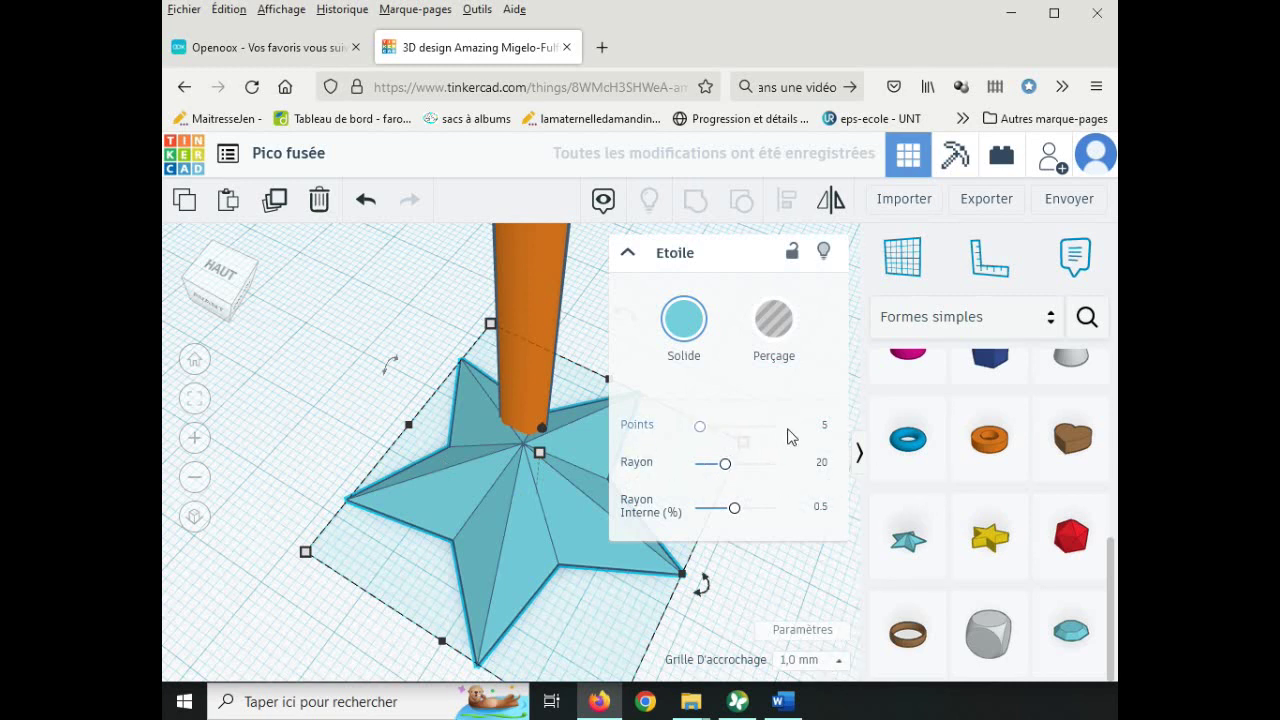
- Set the star's number of points to 4 and deselect it
{"action": "left_click", "coordinate": [825, 428]}
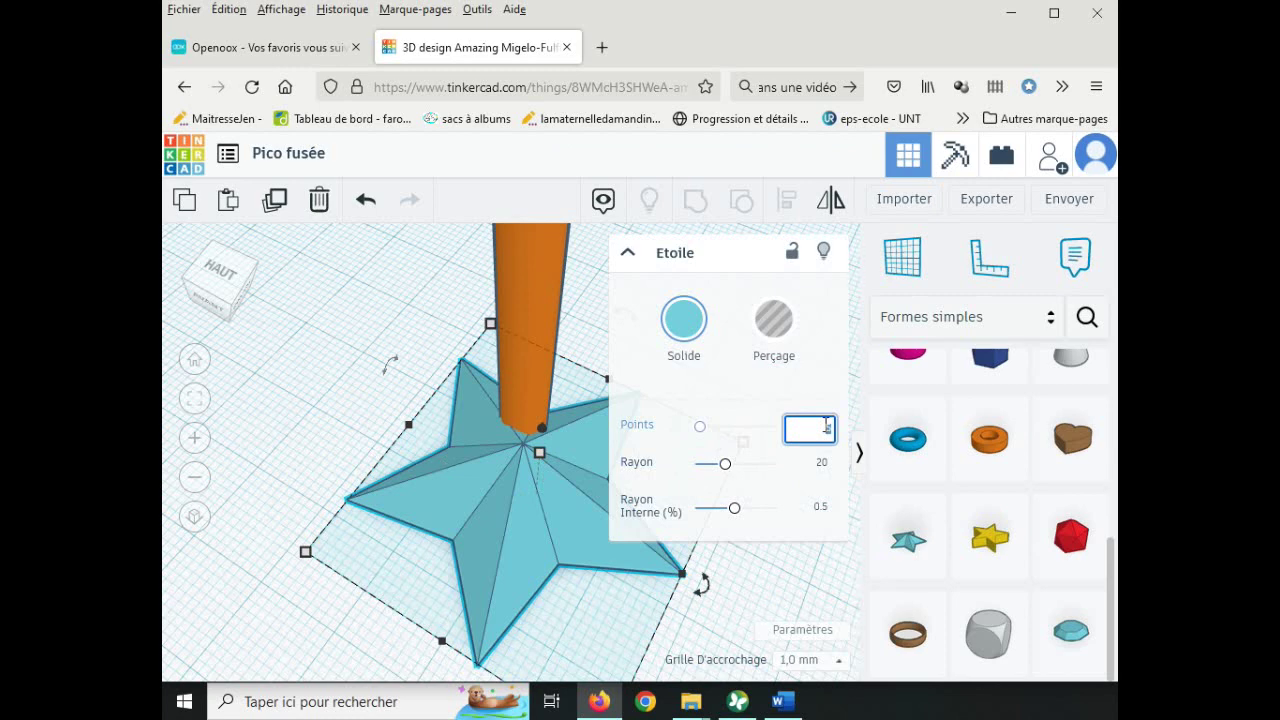
{"action": "type", "text": "4"}
{"action": "left_click", "coordinate": [357, 393]}
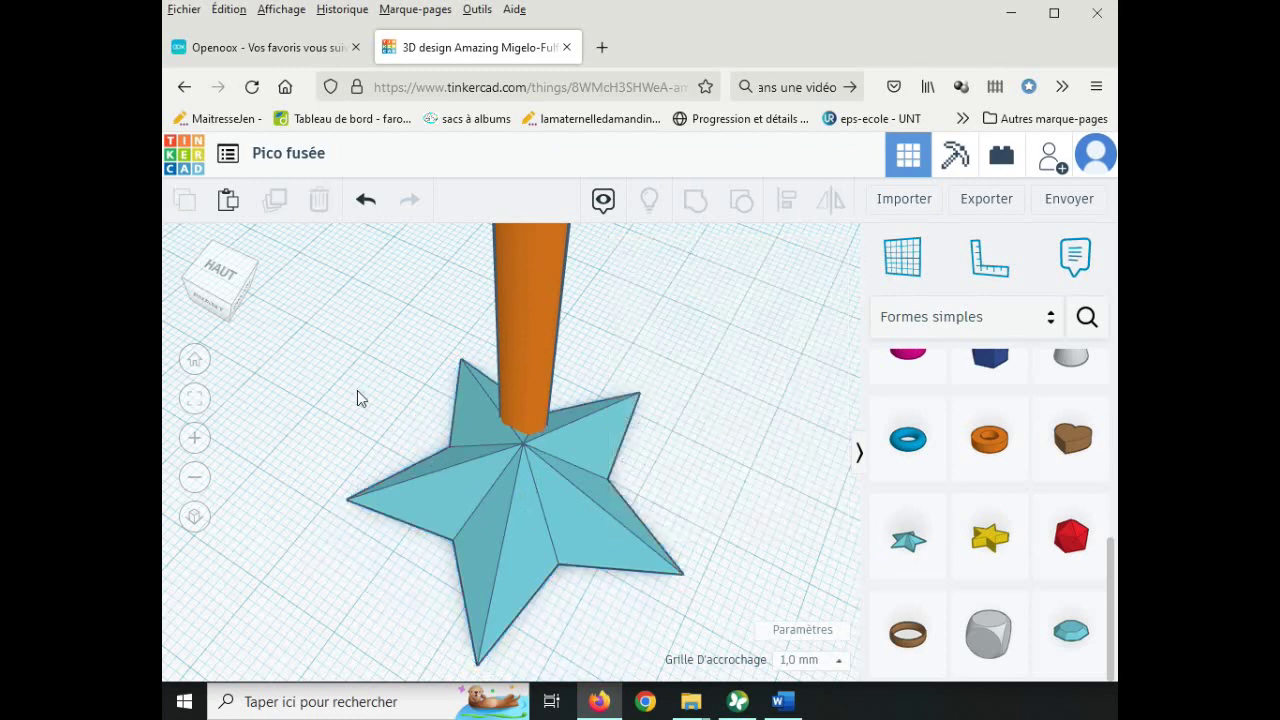
- Set the star's radius to about 20.43 and its inner radius to about 0.24, and deselect it
{"action": "left_click", "coordinate": [537, 480]}
{"action": "left_click", "coordinate": [822, 464]}
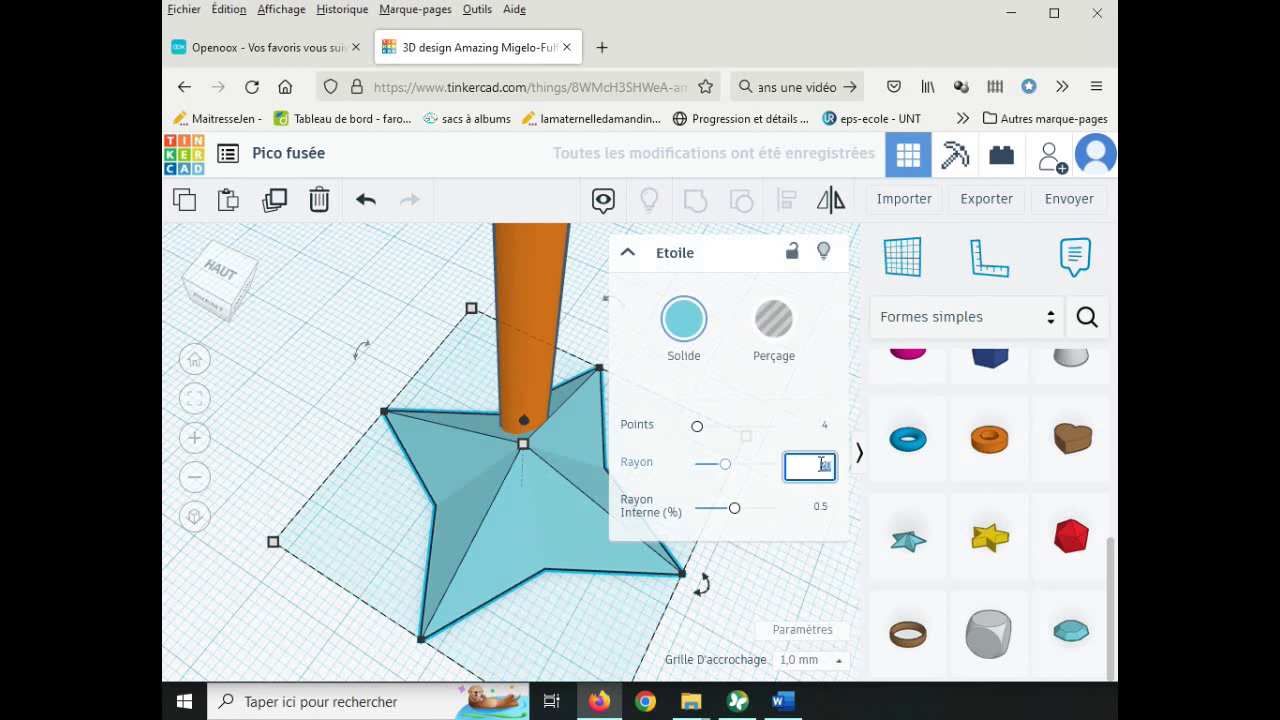
{"action": "left_click_drag", "start_coordinate": [727, 464], "coordinate": [718, 511]}
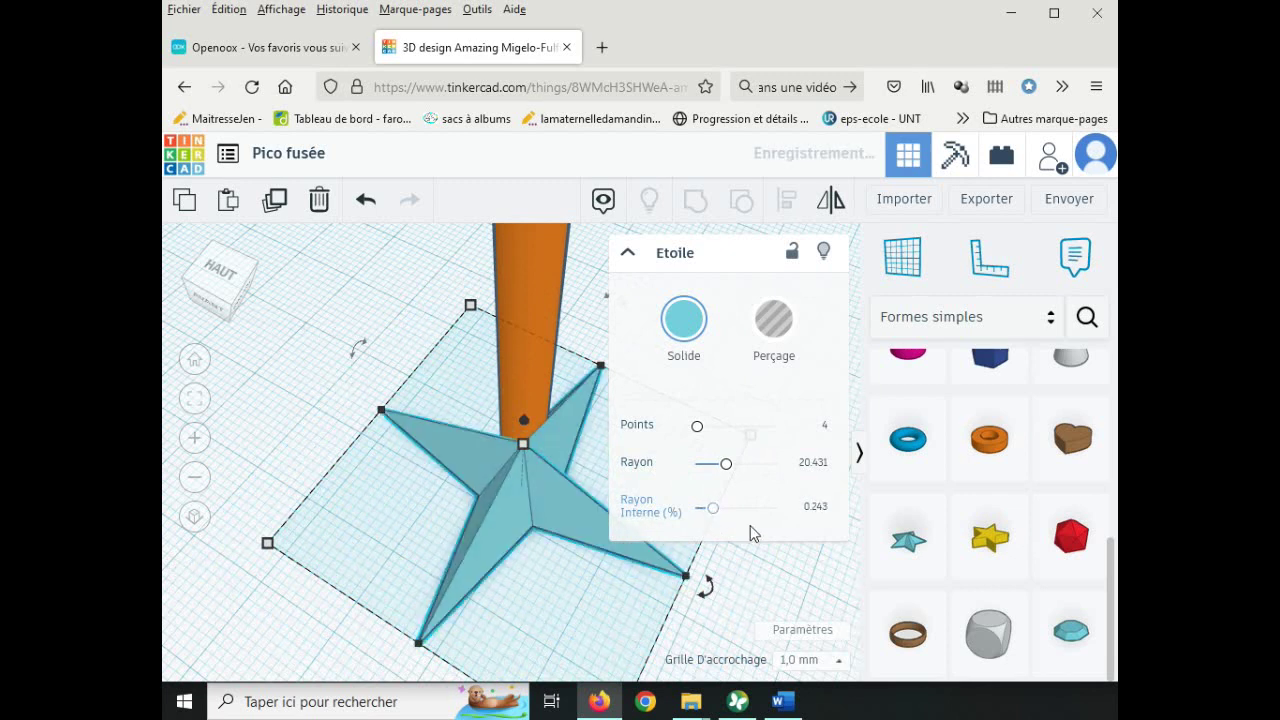
{"action": "left_click", "coordinate": [571, 584]}
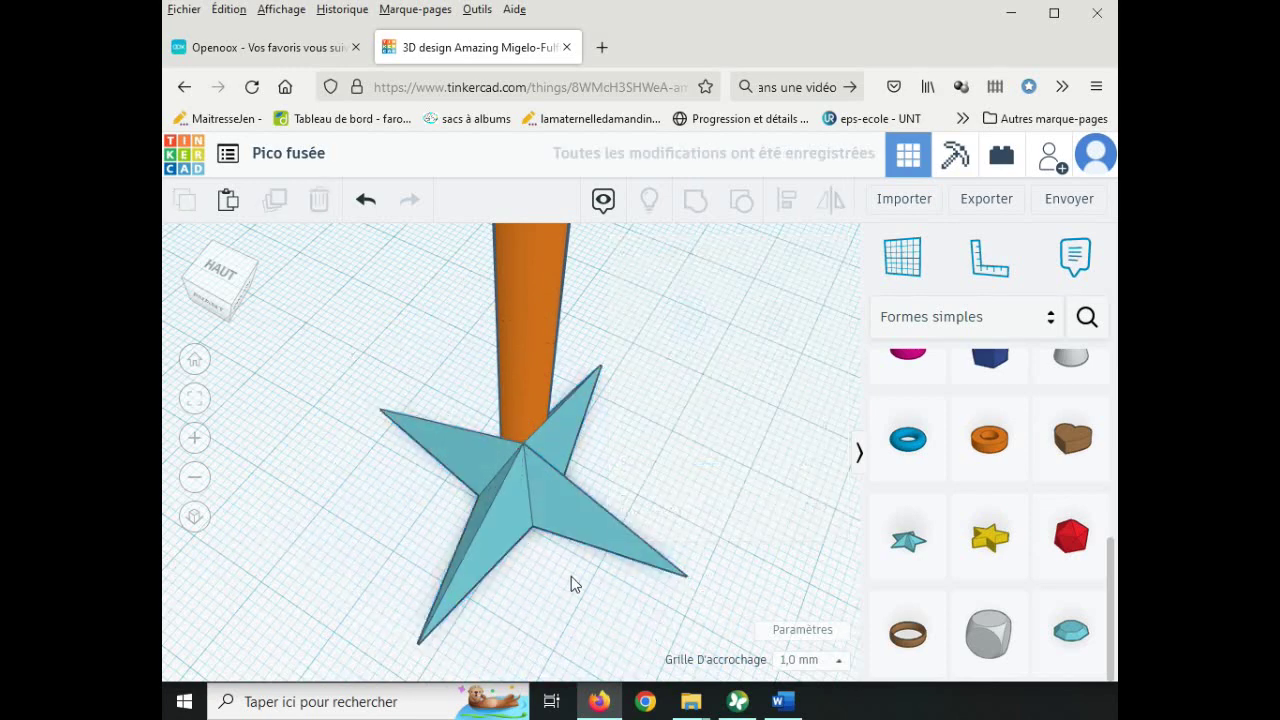
- Move the star, seen from below, so it is centred on the rocket body's round base, and undo the last stray change
{"action": "right_click_drag", "start_coordinate": [594, 585], "coordinate": [614, 455]}
{"action": "right_click_drag", "start_coordinate": [614, 420], "coordinate": [545, 352]}
{"action": "left_click", "coordinate": [541, 352]}
{"action": "left_click_drag", "start_coordinate": [541, 352], "coordinate": [539, 386]}
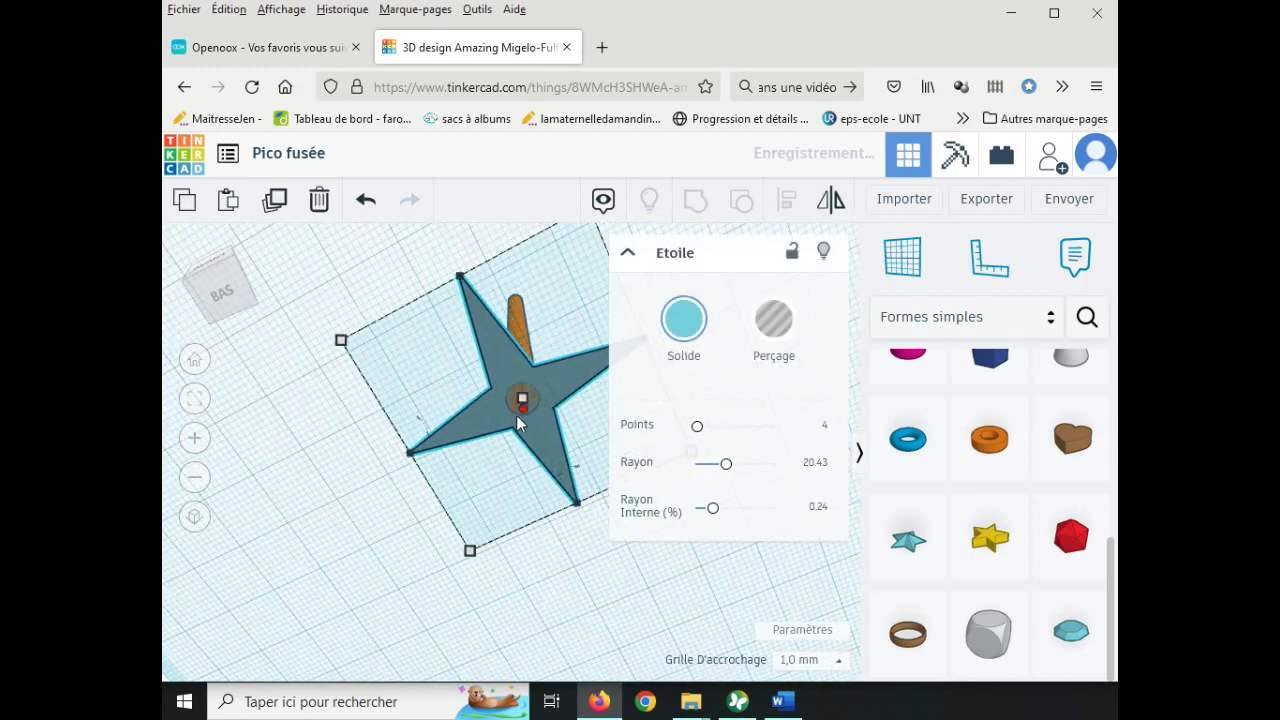
{"action": "scroll", "coordinate": [515, 417], "scroll_direction": "up", "scroll_amount": 5}
{"action": "scroll", "coordinate": [575, 344], "scroll_direction": "down", "scroll_amount": 5}
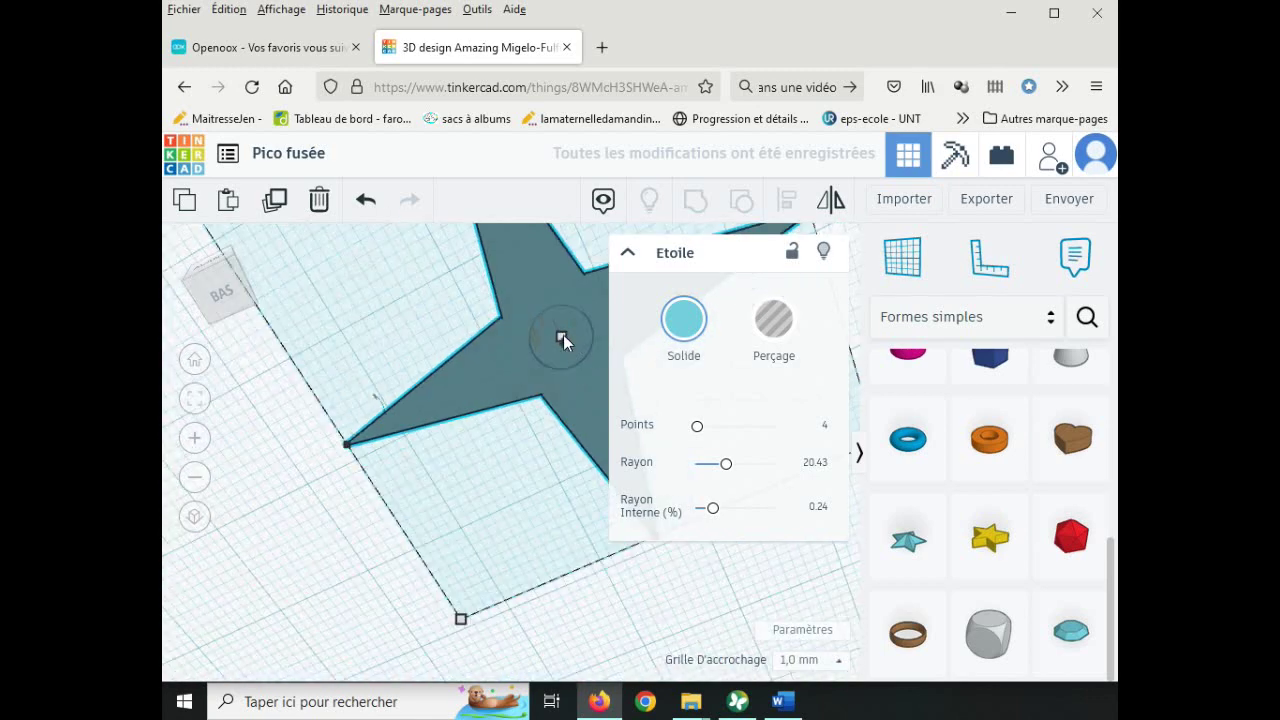
{"action": "right_click_drag", "start_coordinate": [463, 289], "coordinate": [478, 474]}
{"action": "key", "text": "ctrl+z"}
- Set the star's height to 25 mm so it forms the rocket's fins, and deselect it
{"action": "right_click_drag", "start_coordinate": [458, 432], "coordinate": [466, 418]}
{"action": "mouse_move", "coordinate": [444, 456]}
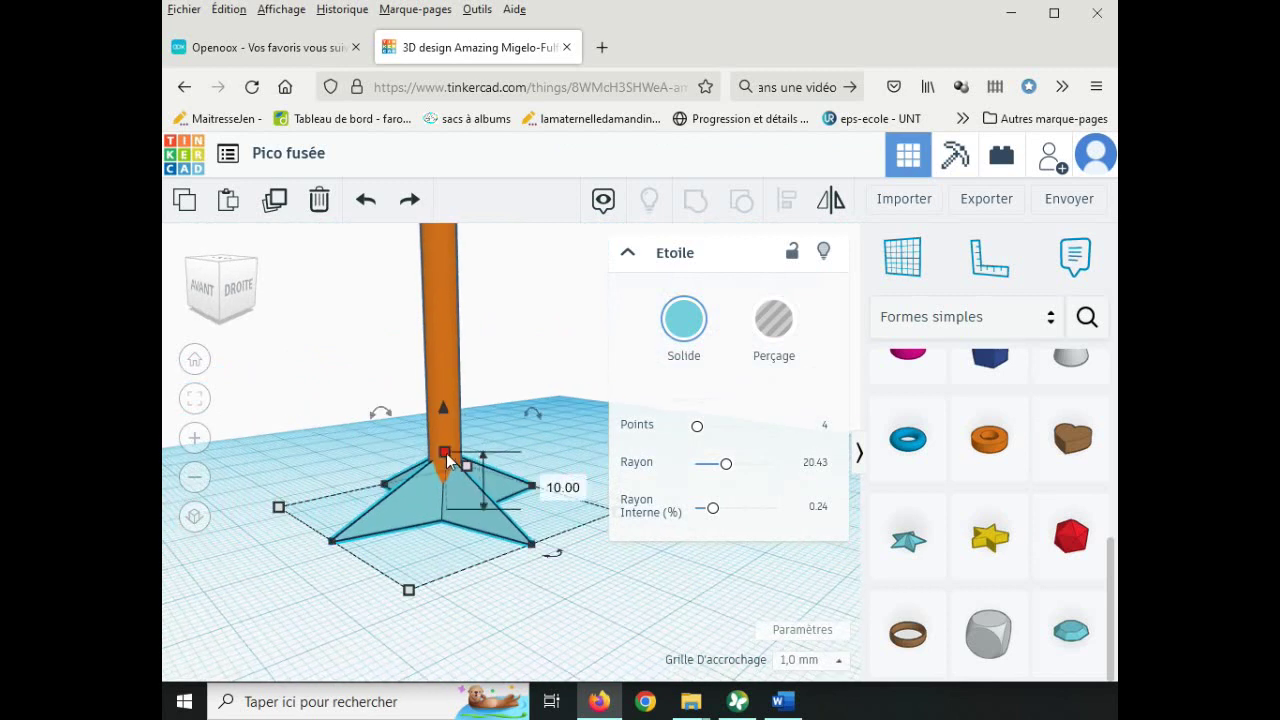
{"action": "left_click", "coordinate": [535, 483]}
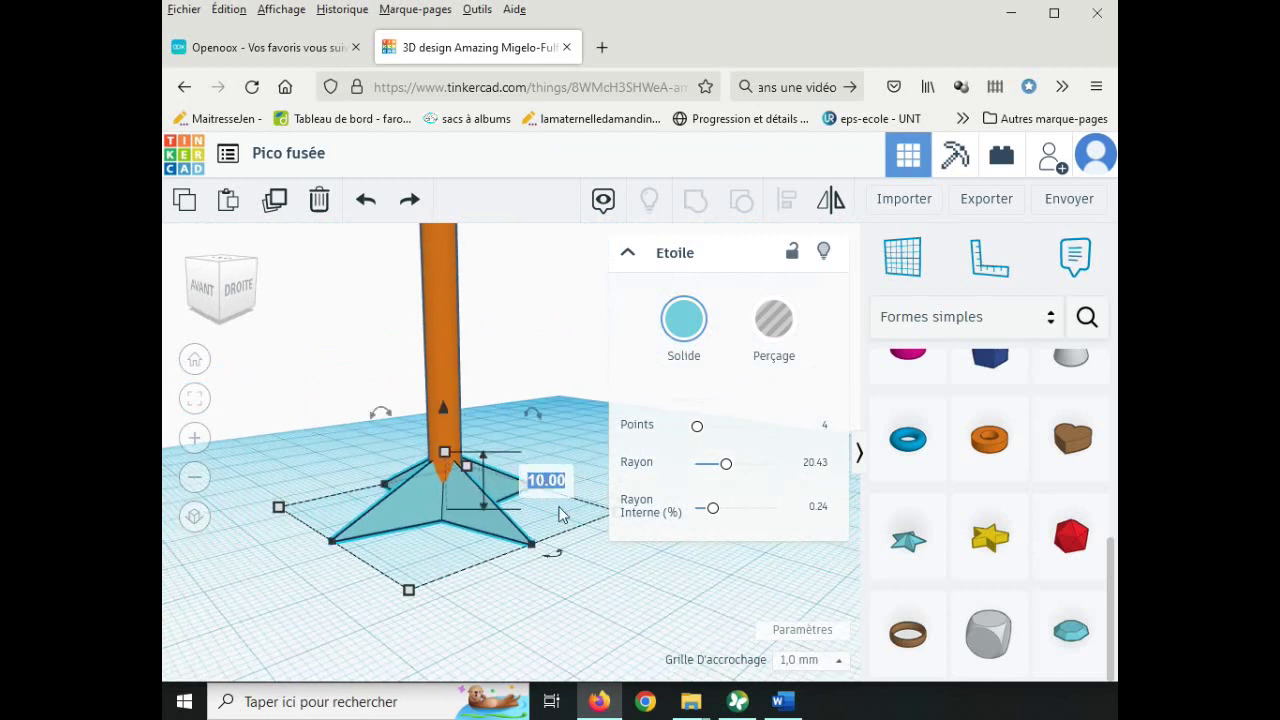
{"action": "type", "text": "25"}
{"action": "key", "text": "Return"}
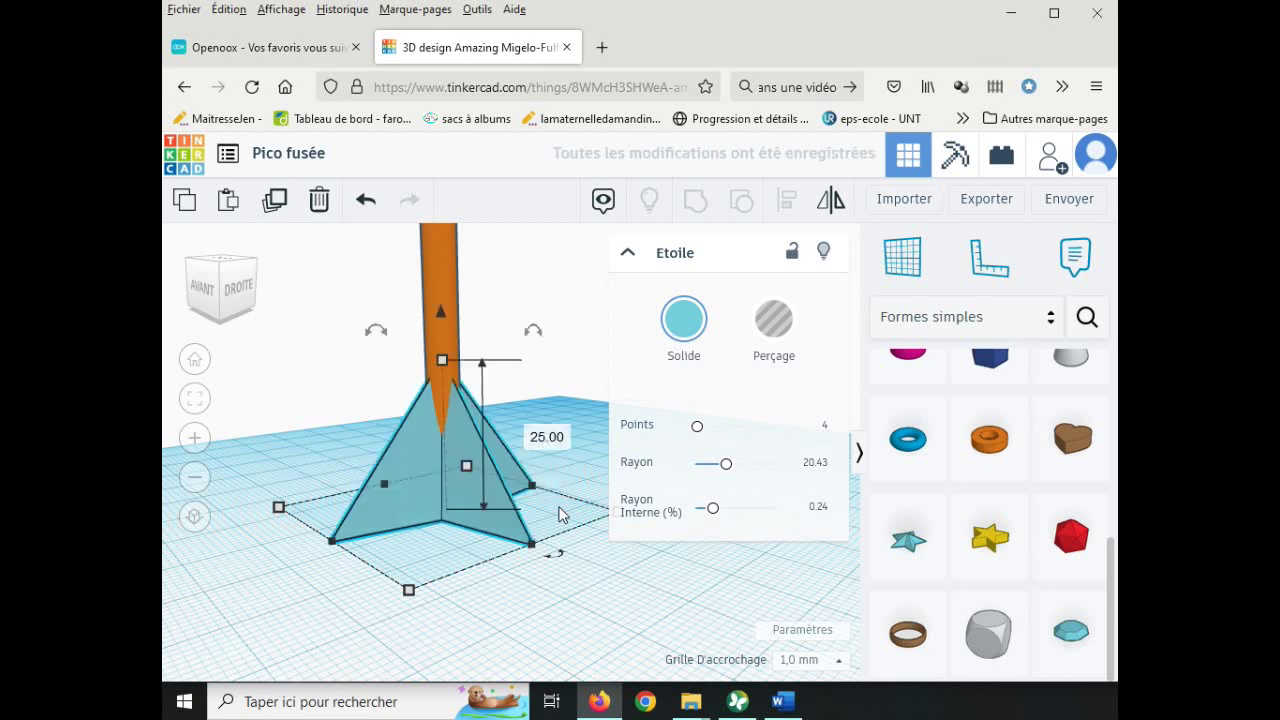
{"action": "left_click", "coordinate": [343, 385]}
- Group the rocket body and the star fins into one solid shape and deselect it
{"action": "scroll", "coordinate": [574, 355], "scroll_direction": "down", "scroll_amount": 3}
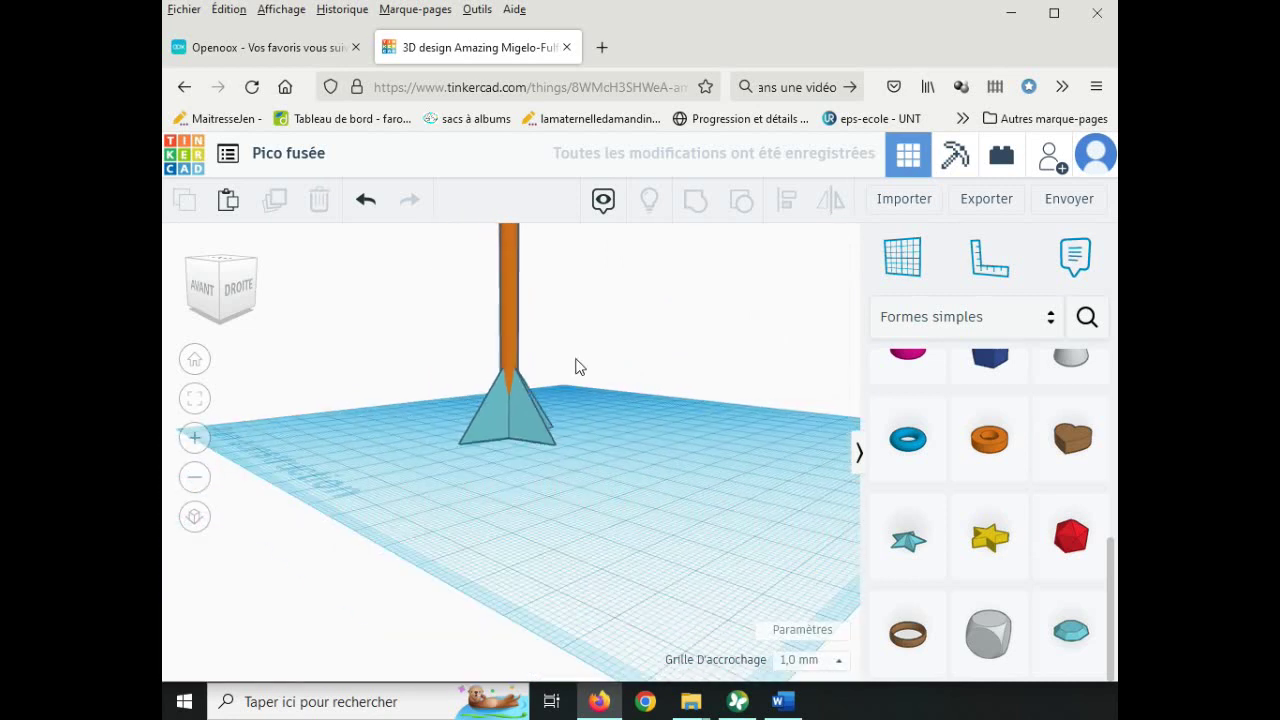
{"action": "middle_click_drag", "start_coordinate": [637, 291], "coordinate": [574, 459]}
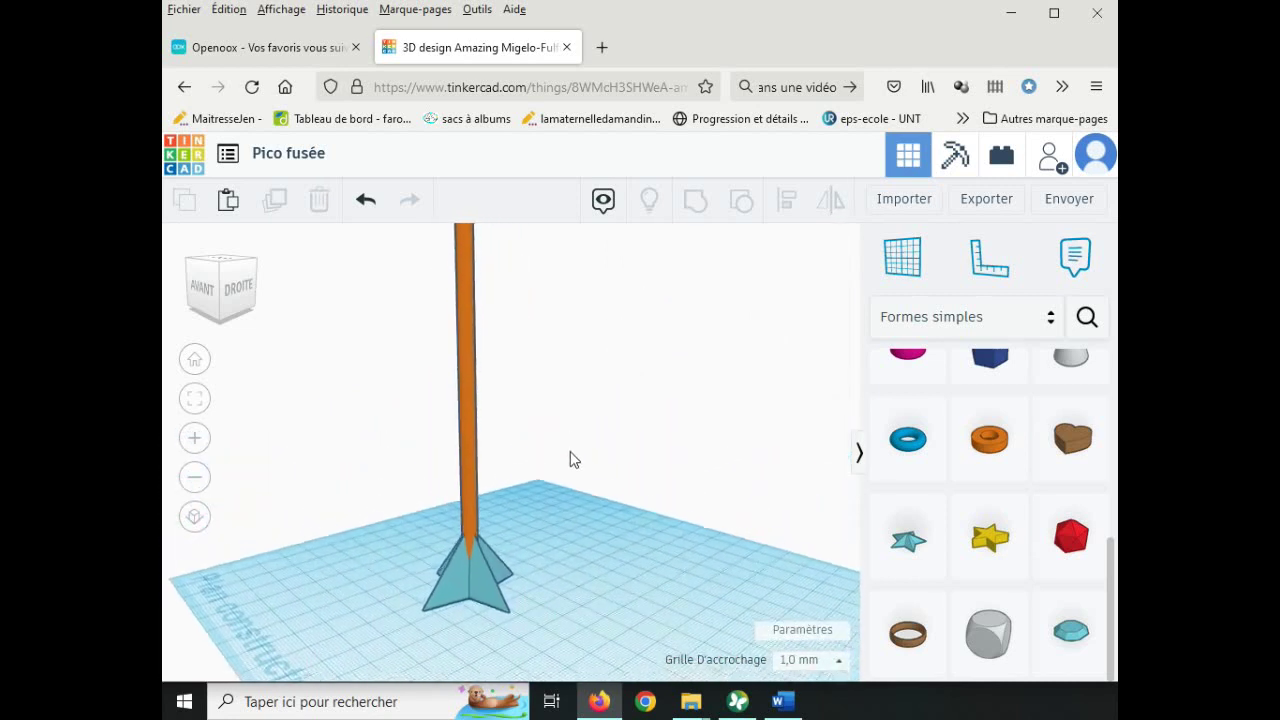
{"action": "scroll", "coordinate": [563, 423], "scroll_direction": "down", "scroll_amount": 5}
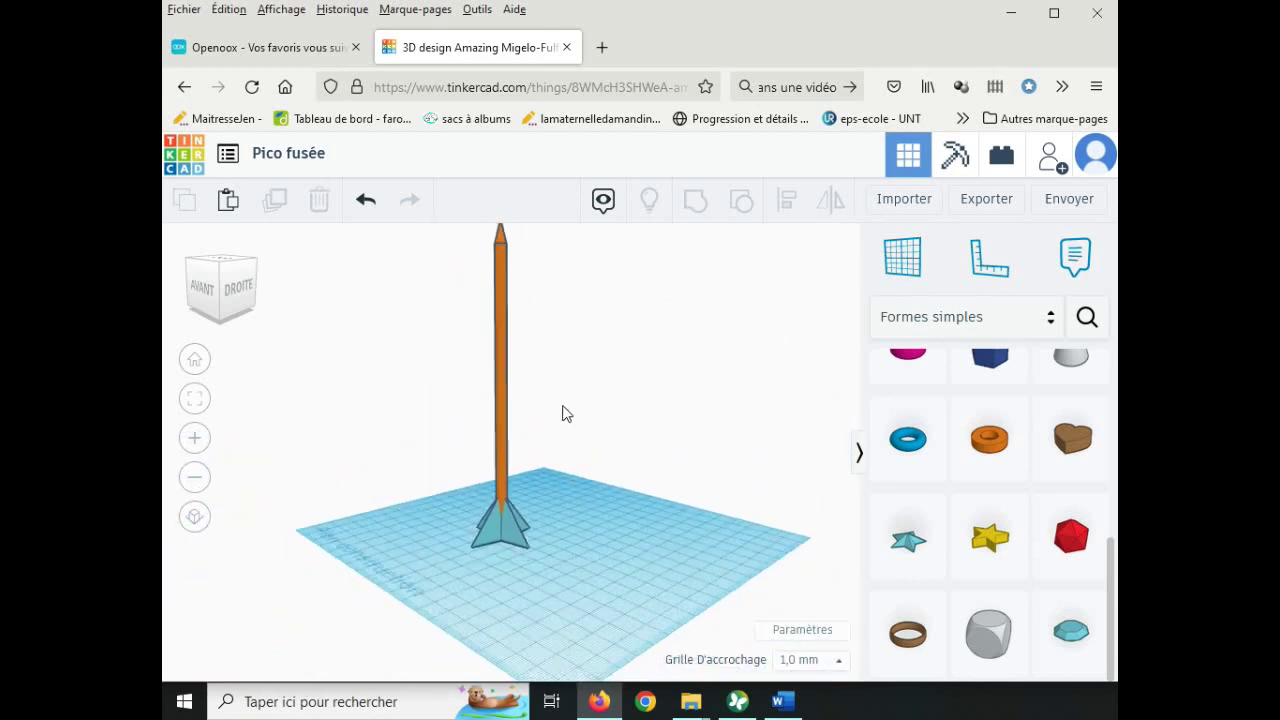
{"action": "middle_click_drag", "start_coordinate": [571, 349], "coordinate": [540, 361]}
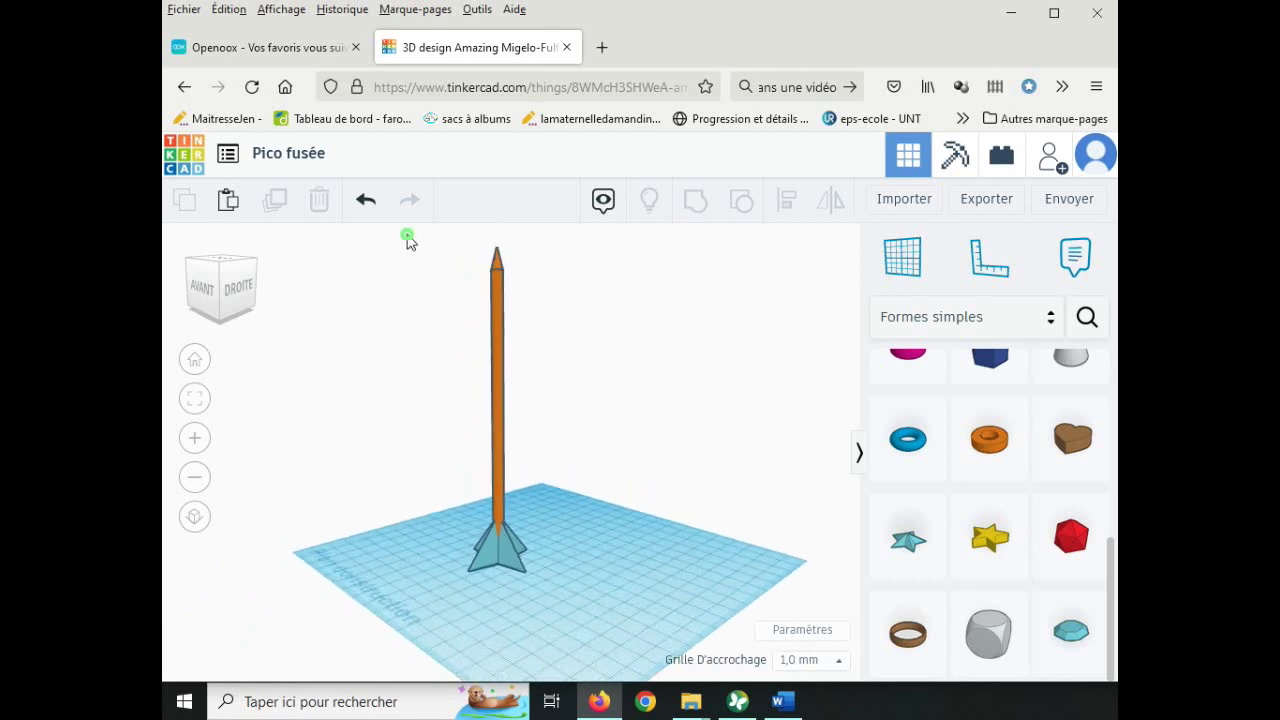
{"action": "left_click_drag", "start_coordinate": [407, 236], "coordinate": [518, 405]}
{"action": "left_click_drag", "start_coordinate": [591, 613], "coordinate": [655, 637]}
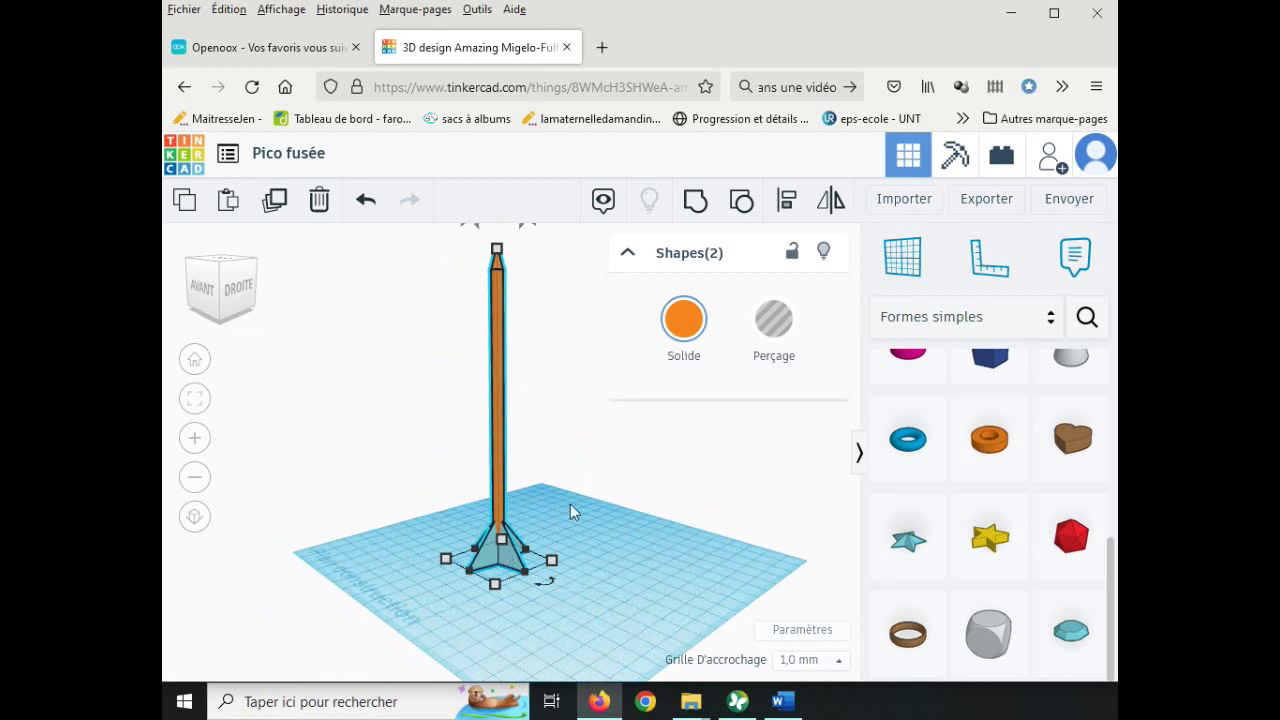
{"action": "left_click", "coordinate": [695, 203]}
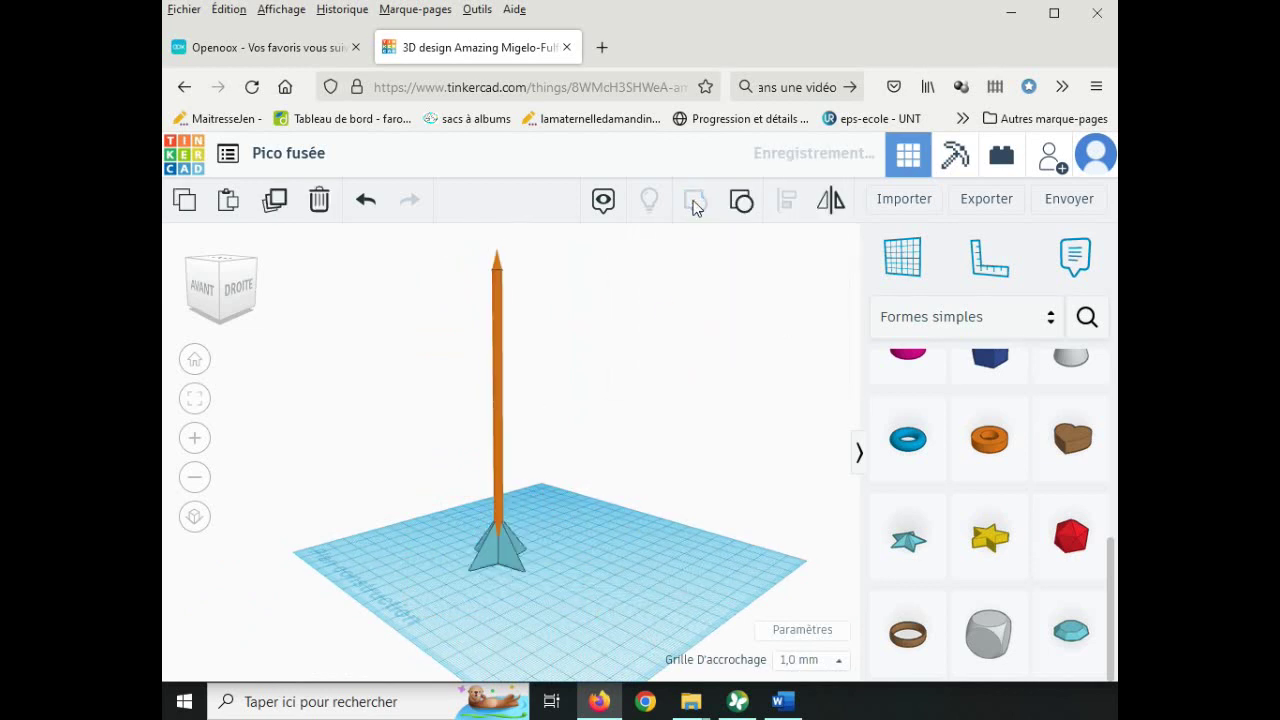
{"action": "left_click", "coordinate": [700, 449]}
{"action": "right_click_drag", "start_coordinate": [697, 457], "coordinate": [595, 562]}
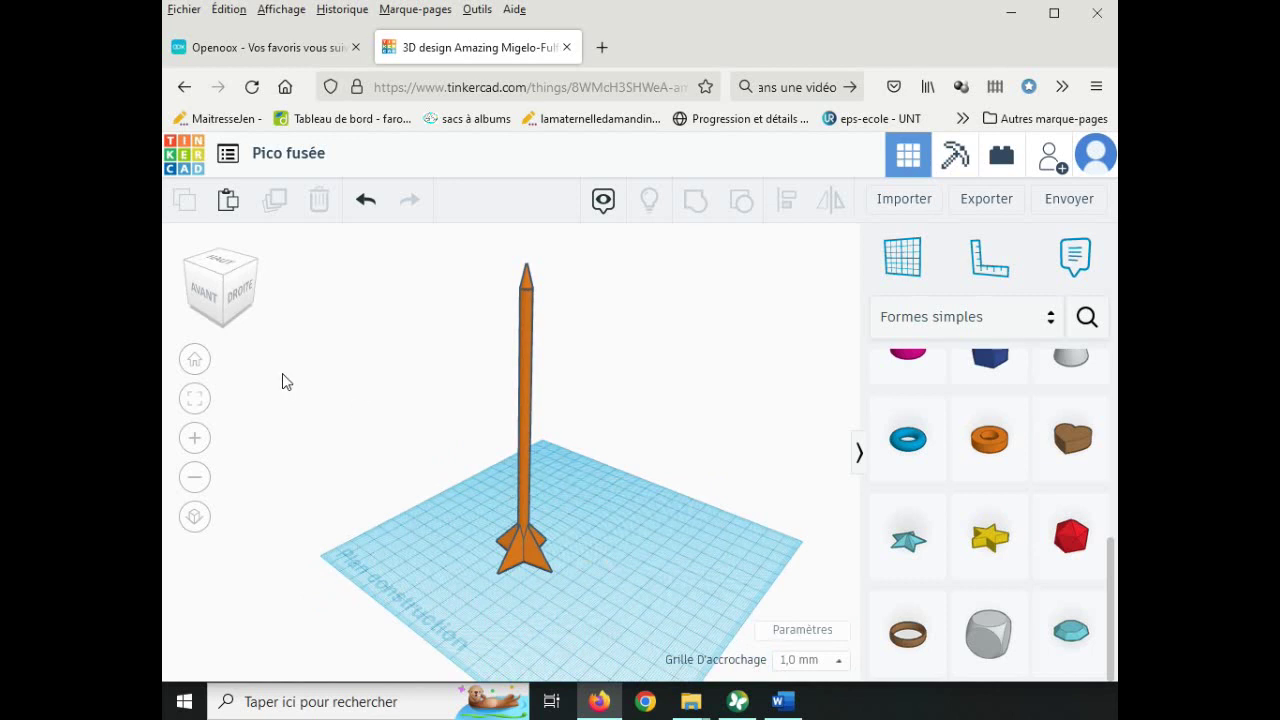
- Return to the dashboard and reopen the "Pico fusée" design for editing
{"action": "left_click", "coordinate": [190, 163]}
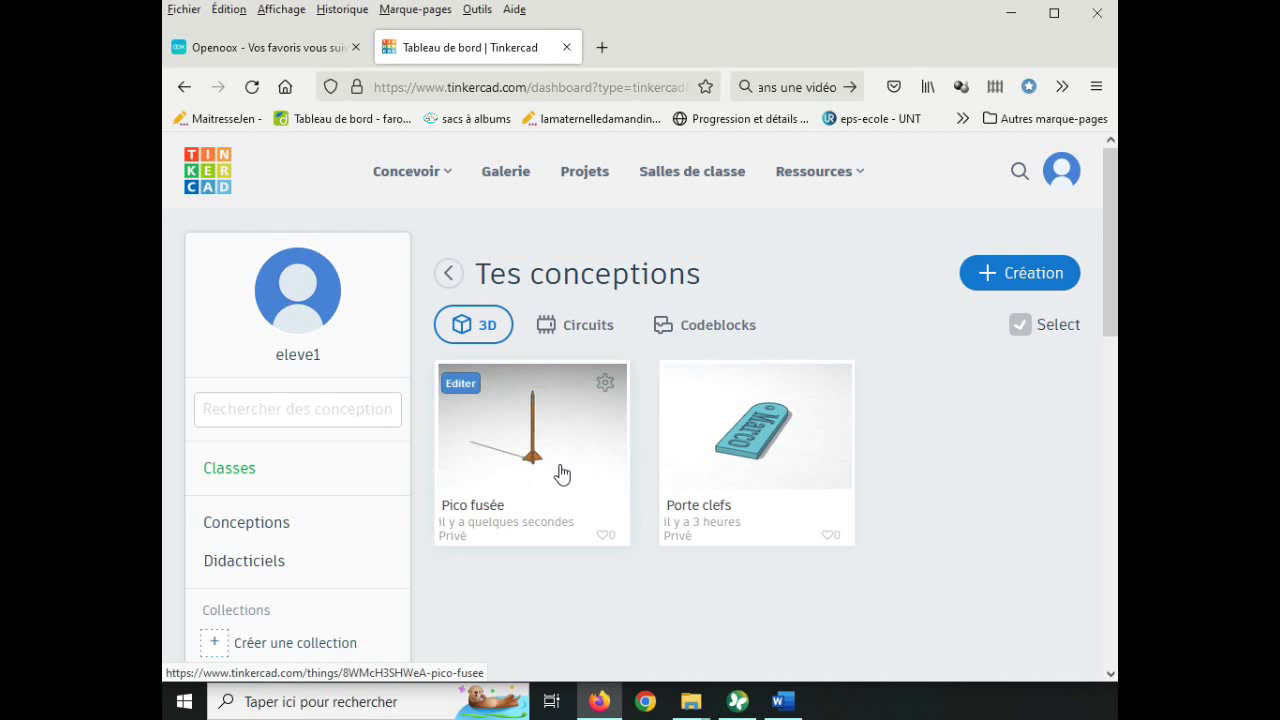
{"action": "left_click", "coordinate": [461, 386]}
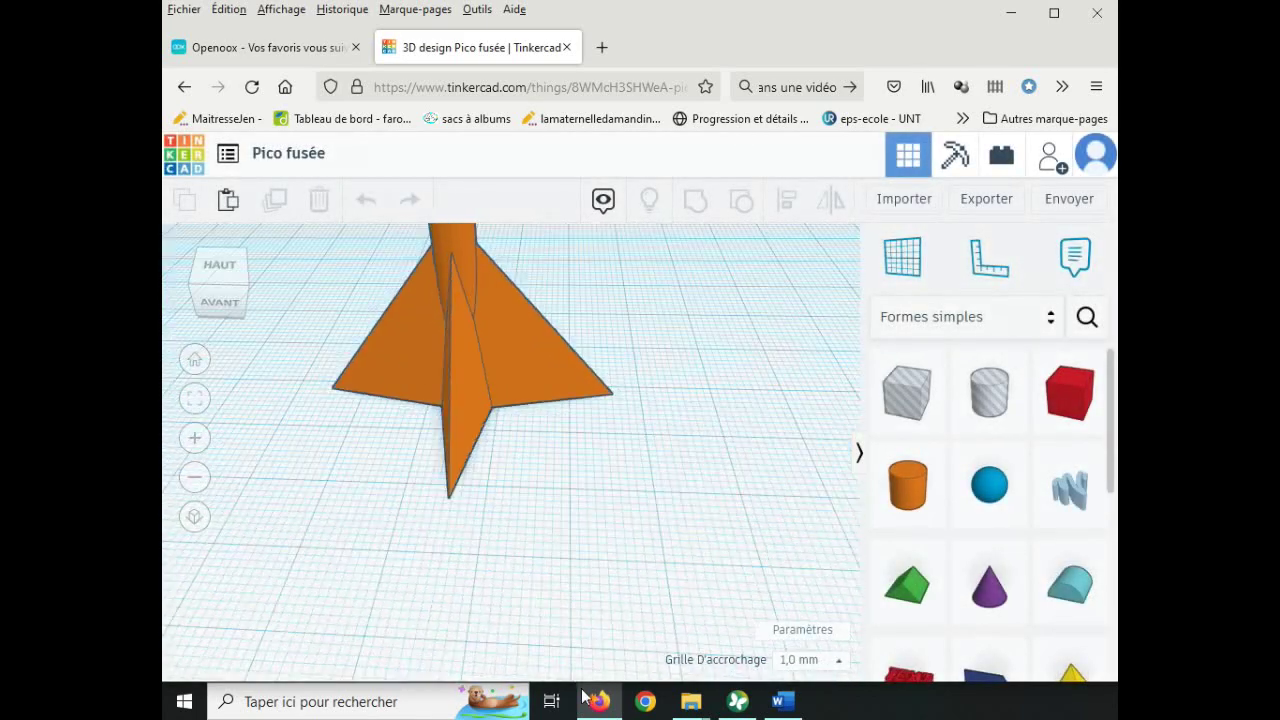
{"action": "left_click", "coordinate": [196, 398]}
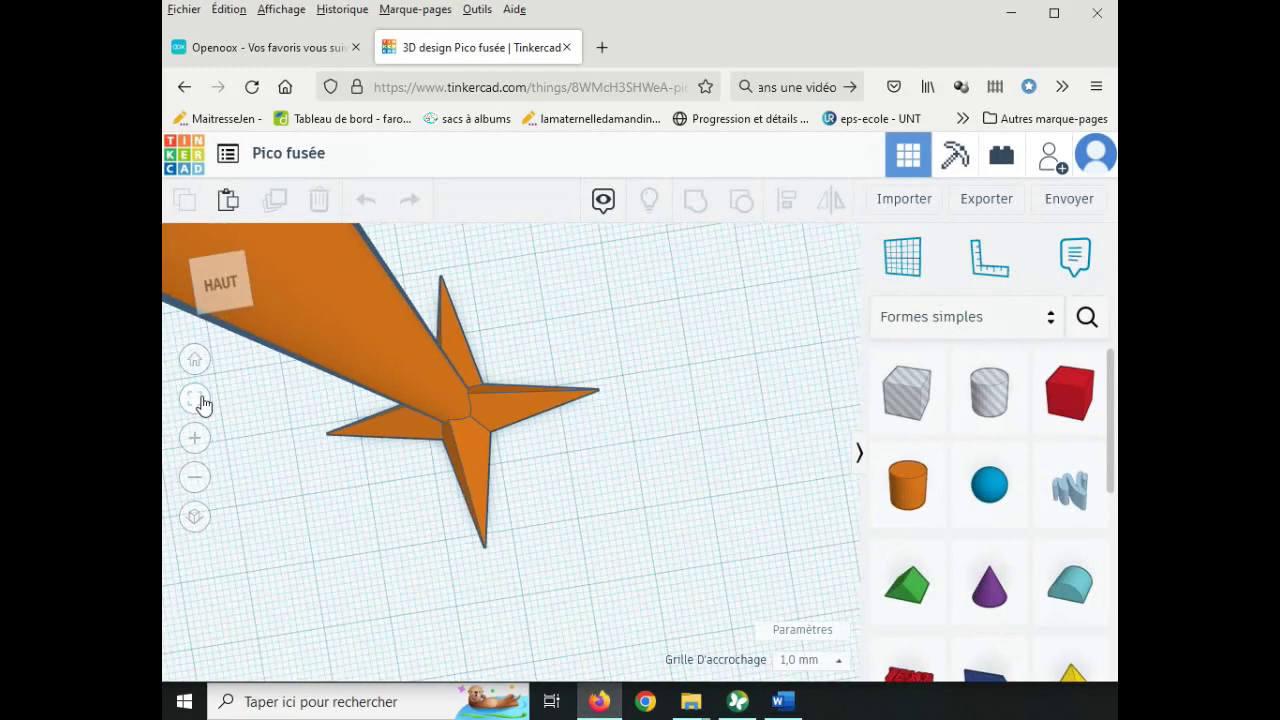